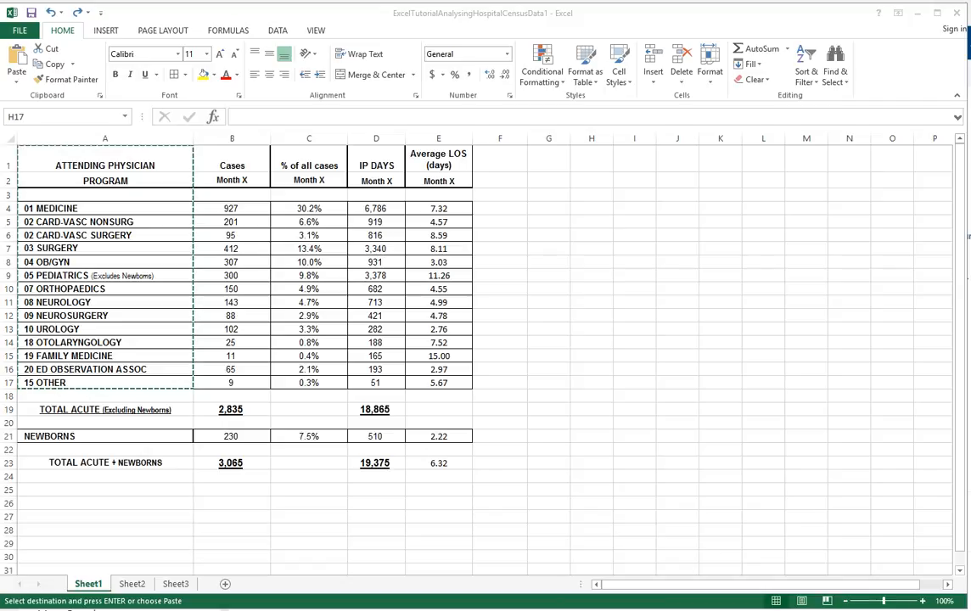
- Paste the program list from A1:A17 into column I starting at I1 as values with source formatting, and widen column I
{"action": "left_click", "coordinate": [165, 296]}
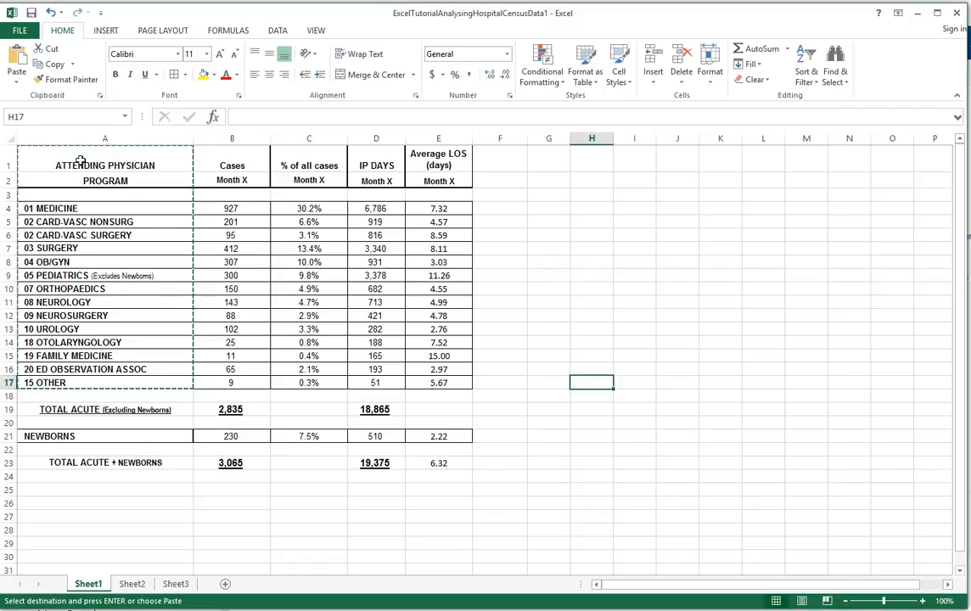
{"action": "left_click", "coordinate": [80, 161]}
{"action": "left_click_drag", "start_coordinate": [81, 162], "coordinate": [83, 303]}
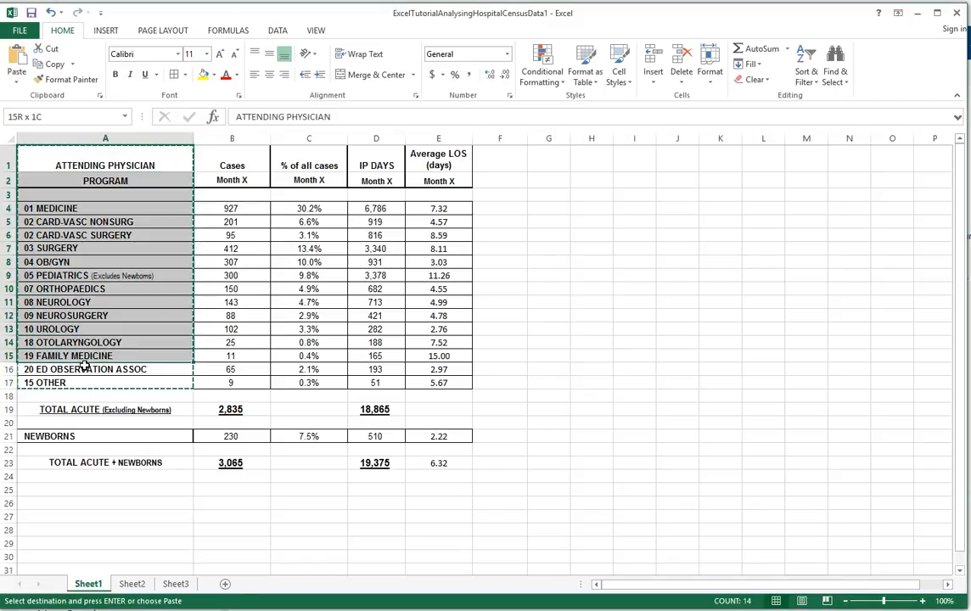
{"action": "left_click_drag", "start_coordinate": [84, 383], "coordinate": [89, 380]}
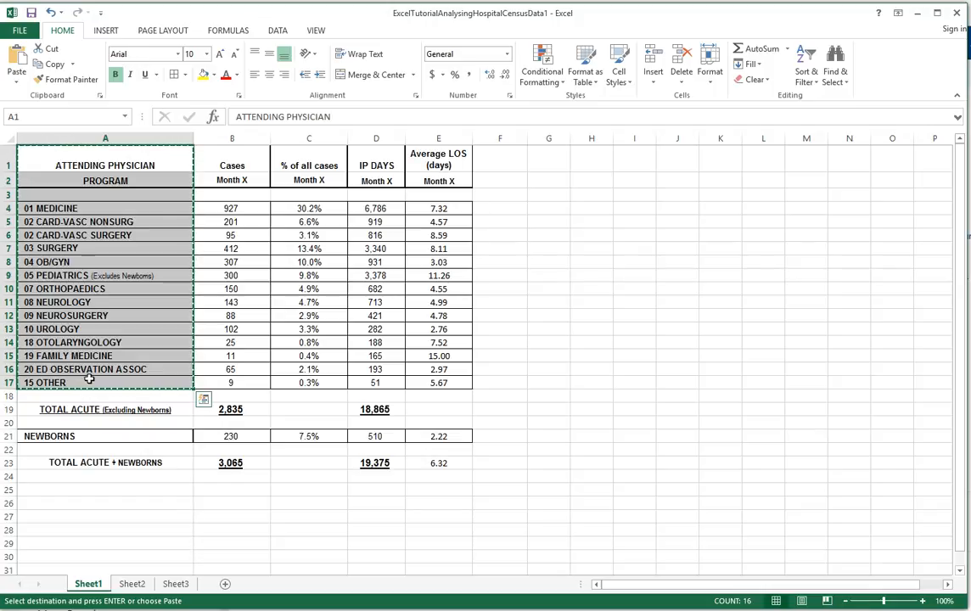
{"action": "left_click", "coordinate": [624, 163]}
{"action": "left_click", "coordinate": [17, 76]}
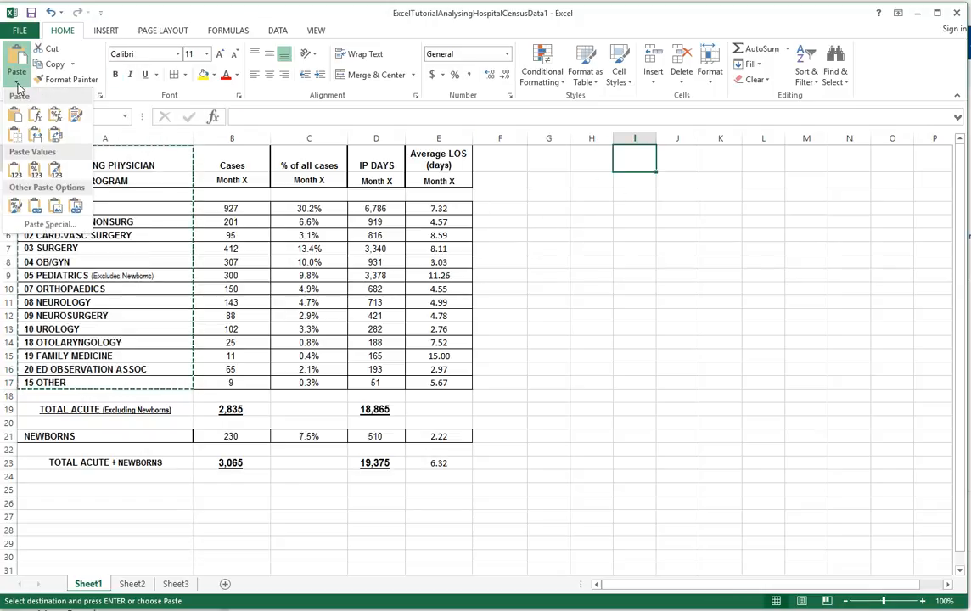
{"action": "left_click", "coordinate": [55, 172]}
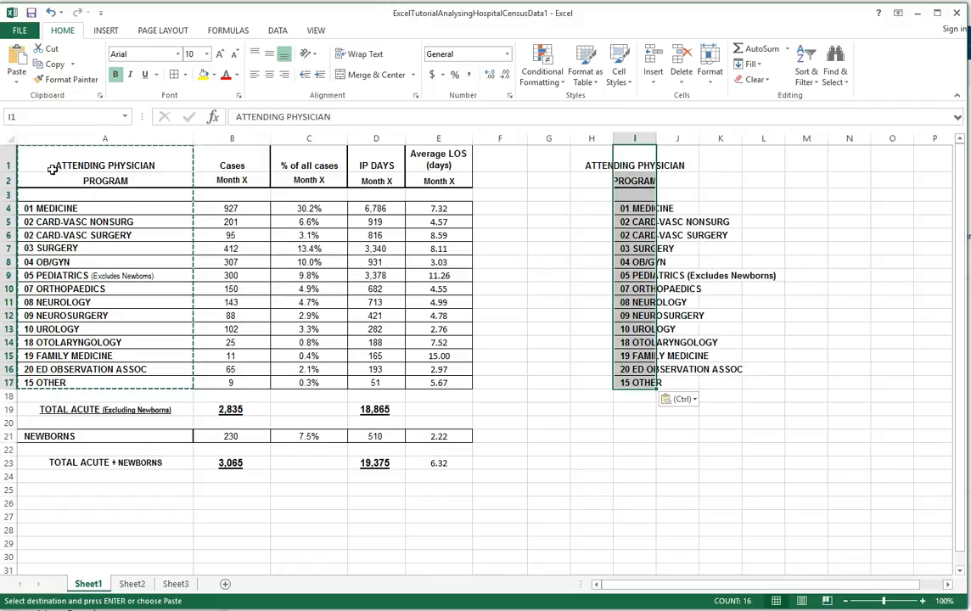
{"action": "left_click_drag", "start_coordinate": [656, 137], "coordinate": [768, 149]}
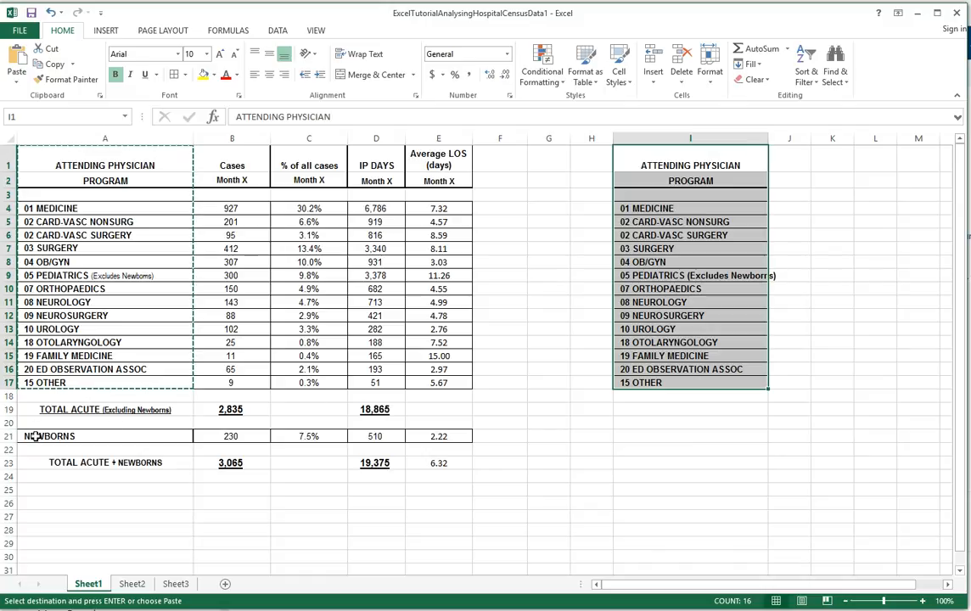
- Copy the NEWBORNS label from A21 into I18 and widen column I to fit the longest program name
{"action": "left_click", "coordinate": [38, 435]}
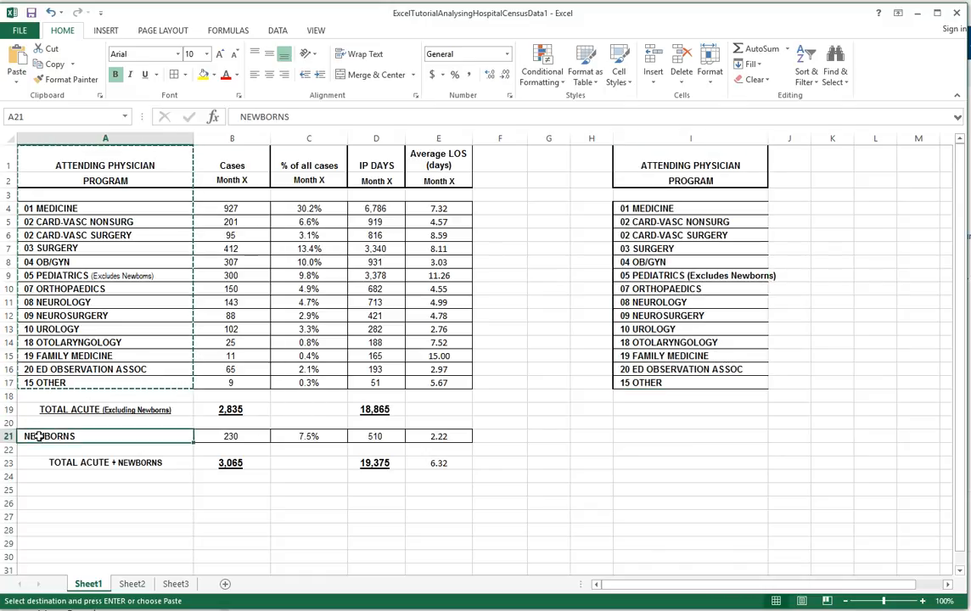
{"action": "key", "text": "ctrl+c"}
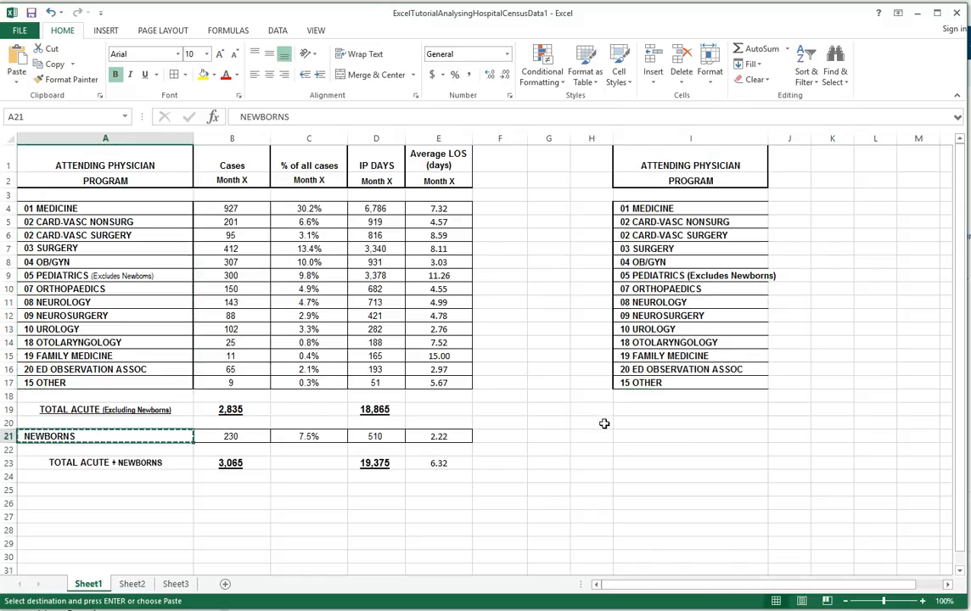
{"action": "left_click", "coordinate": [632, 397]}
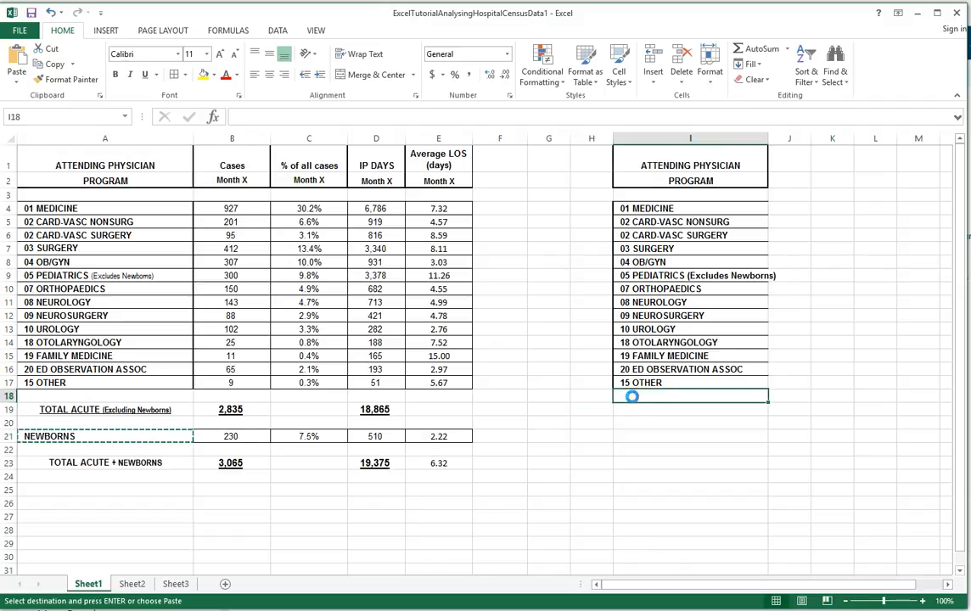
{"action": "key", "text": "ctrl+v"}
{"action": "left_click", "coordinate": [619, 434]}
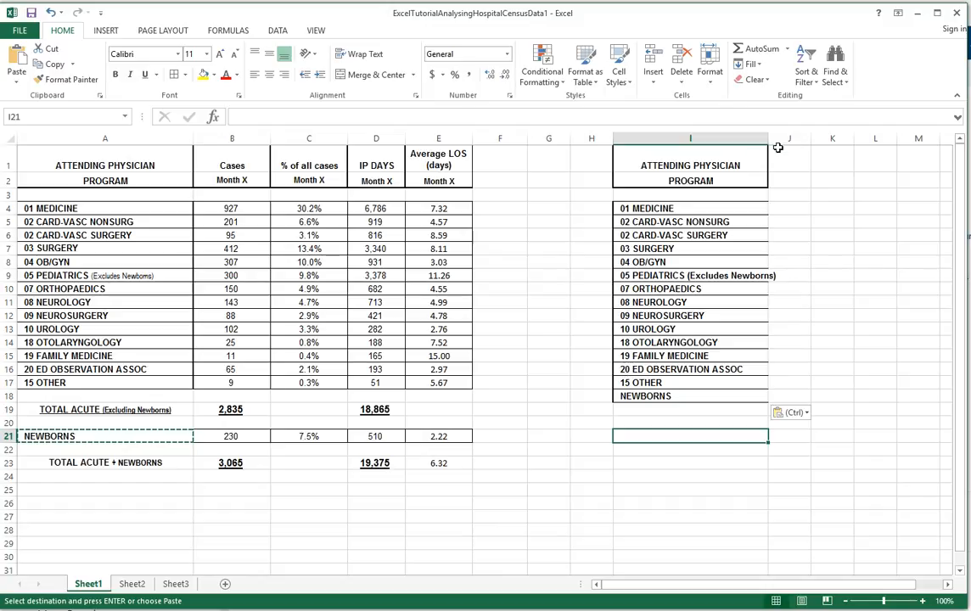
{"action": "left_click_drag", "start_coordinate": [769, 138], "coordinate": [781, 137]}
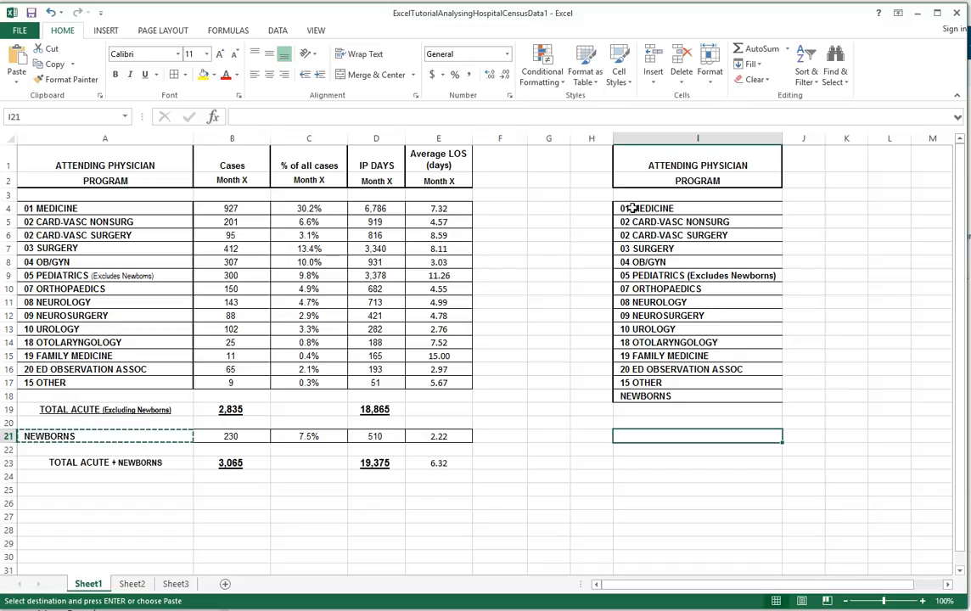
- Link J4 beside 01 MEDICINE to its average LOS with the formula =E4
{"action": "left_click", "coordinate": [807, 208]}
{"action": "type", "text": "="}
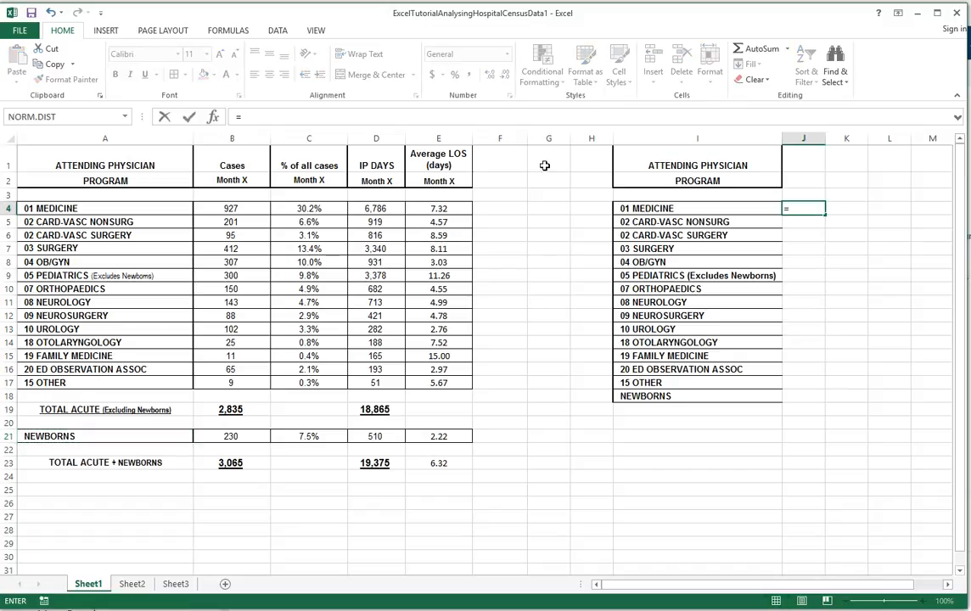
{"action": "left_click", "coordinate": [438, 210]}
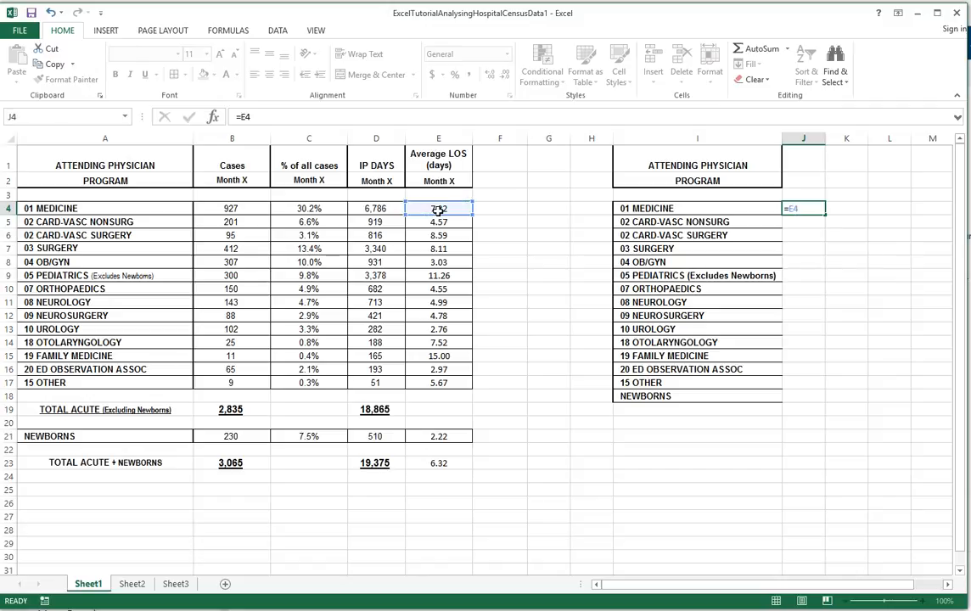
{"action": "key", "text": "Return"}
- Link J18 beside NEWBORNS to its average LOS with the formula =E21
{"action": "left_click", "coordinate": [797, 395]}
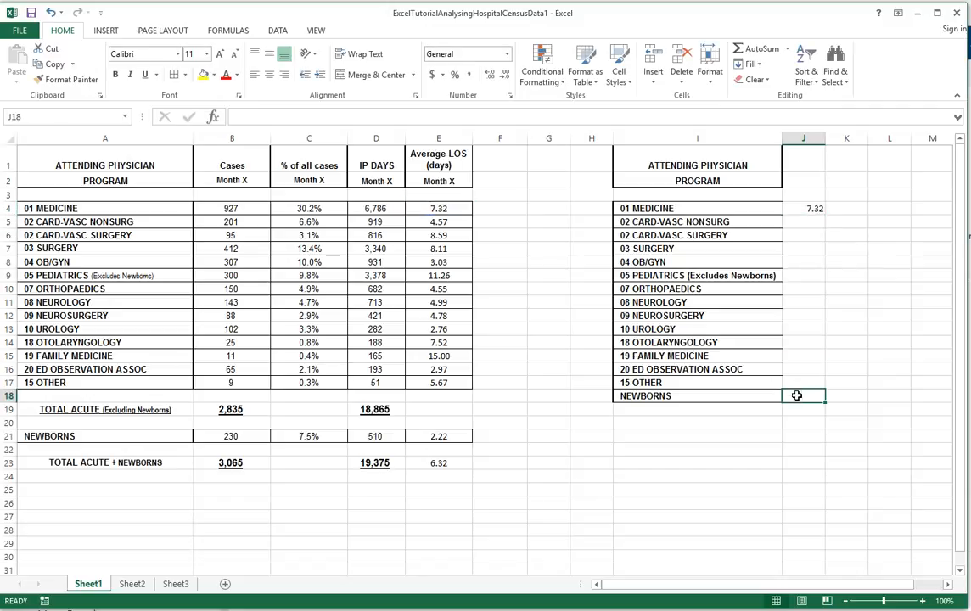
{"action": "type", "text": "="}
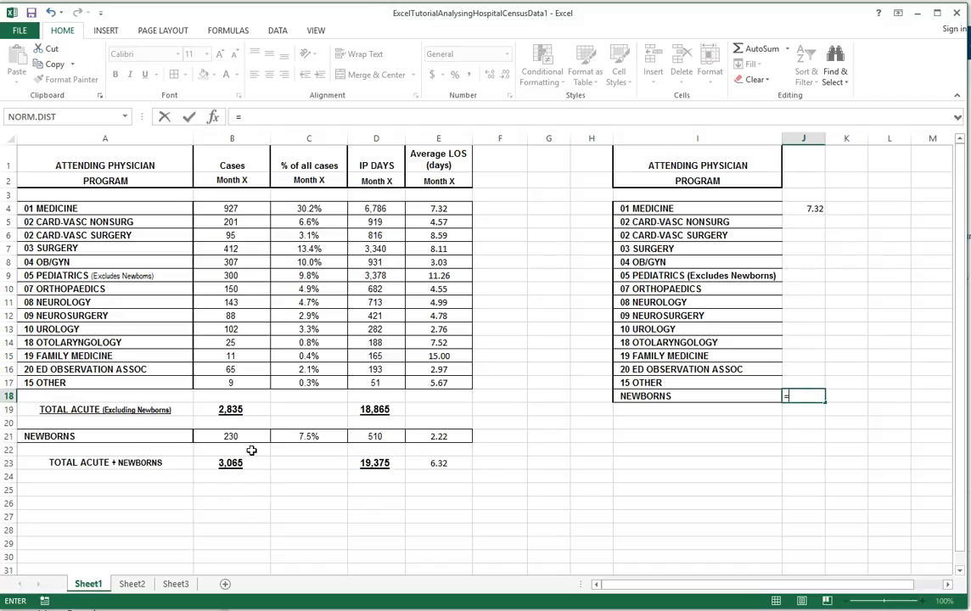
{"action": "left_click", "coordinate": [439, 437]}
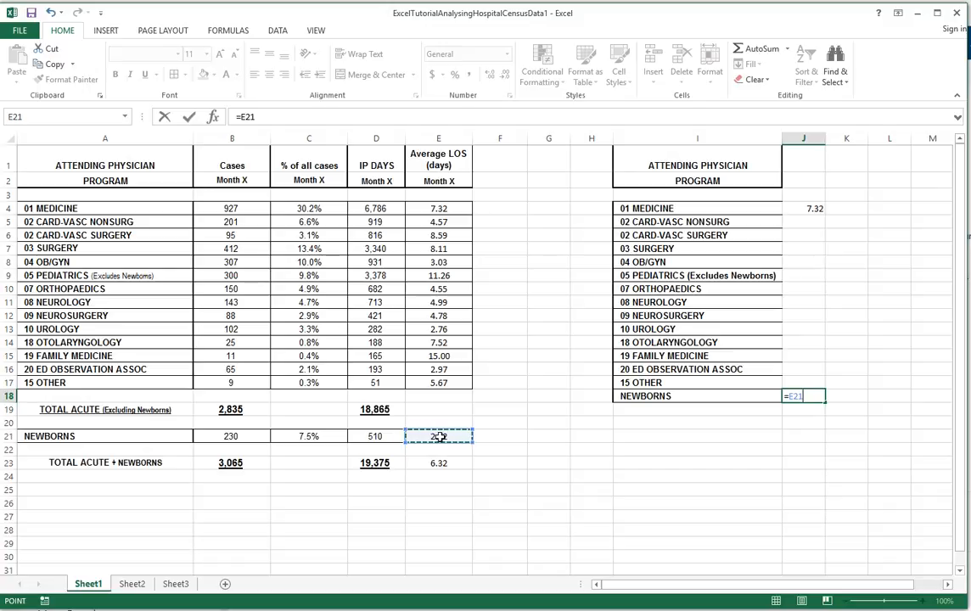
{"action": "key", "text": "Return"}
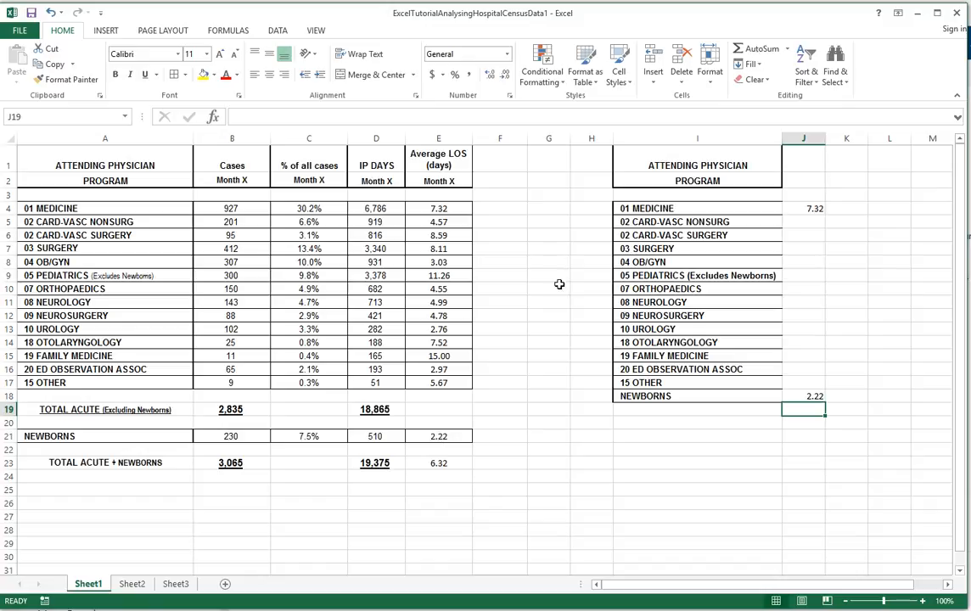
- Link J5 beside 02 CARD-VASC NONSURG to its average LOS with the formula =E5
{"action": "left_click", "coordinate": [805, 220]}
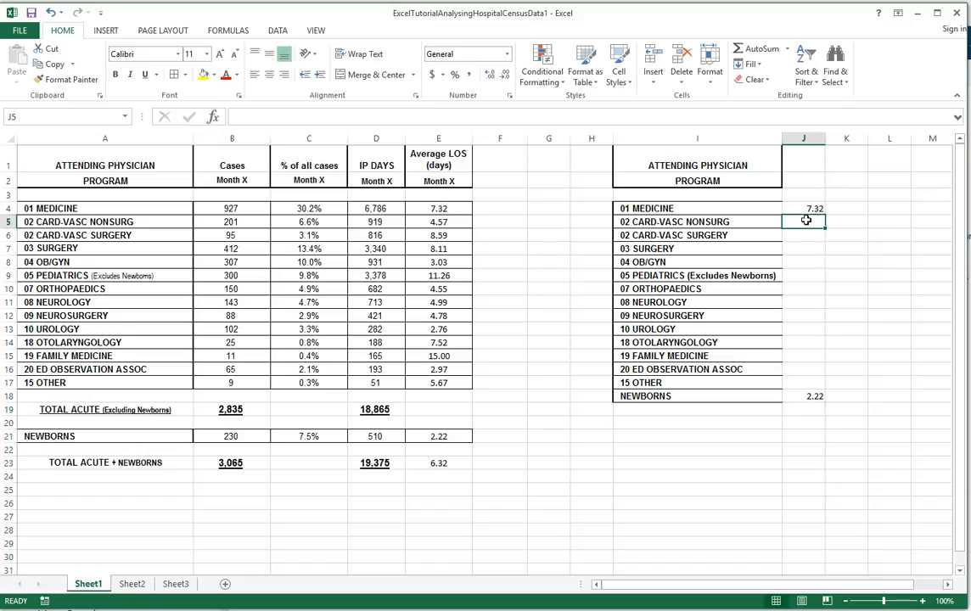
{"action": "type", "text": "="}
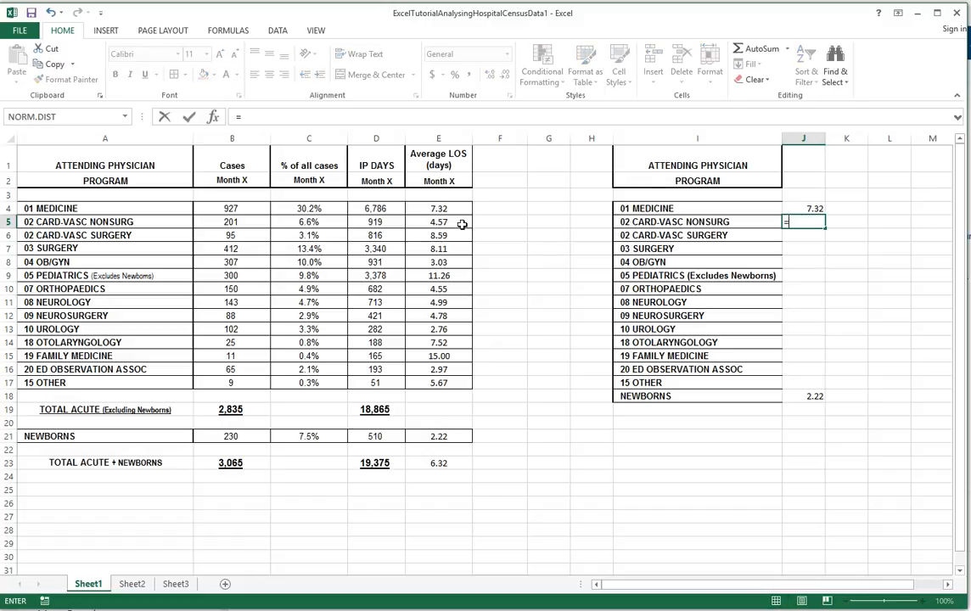
{"action": "left_click", "coordinate": [440, 221]}
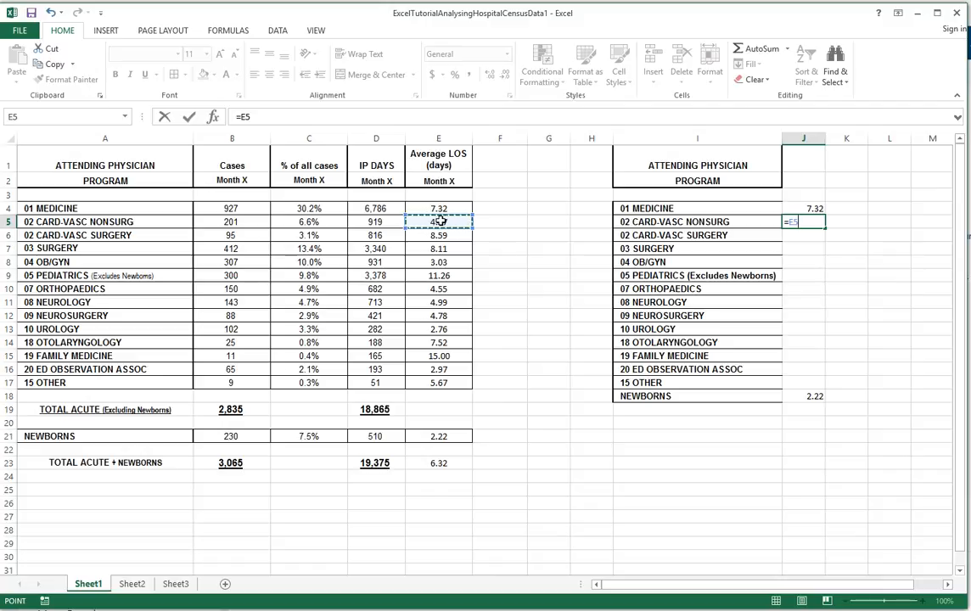
{"action": "key", "text": "Return"}
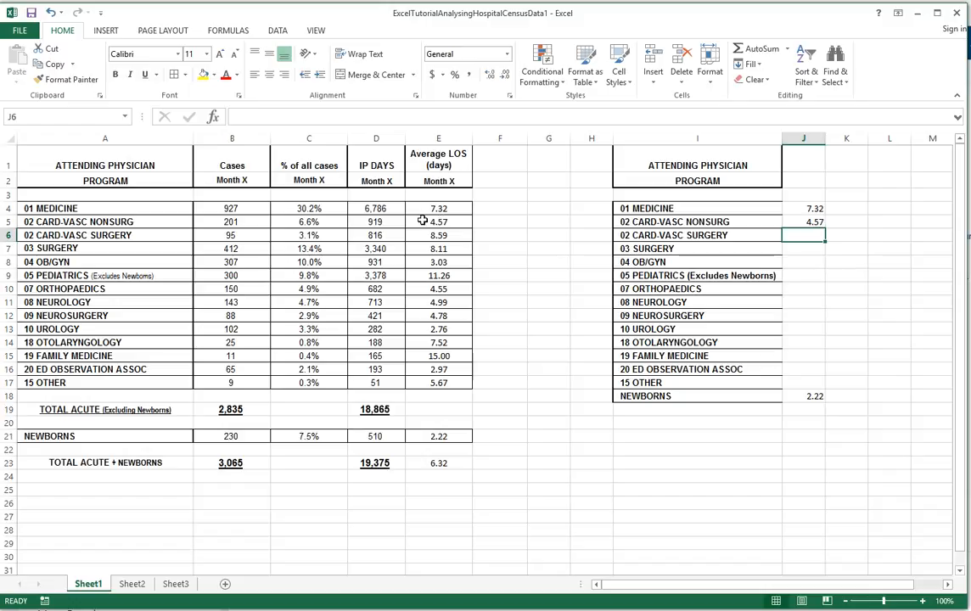
{"action": "left_click_drag", "start_coordinate": [650, 209], "coordinate": [670, 274]}
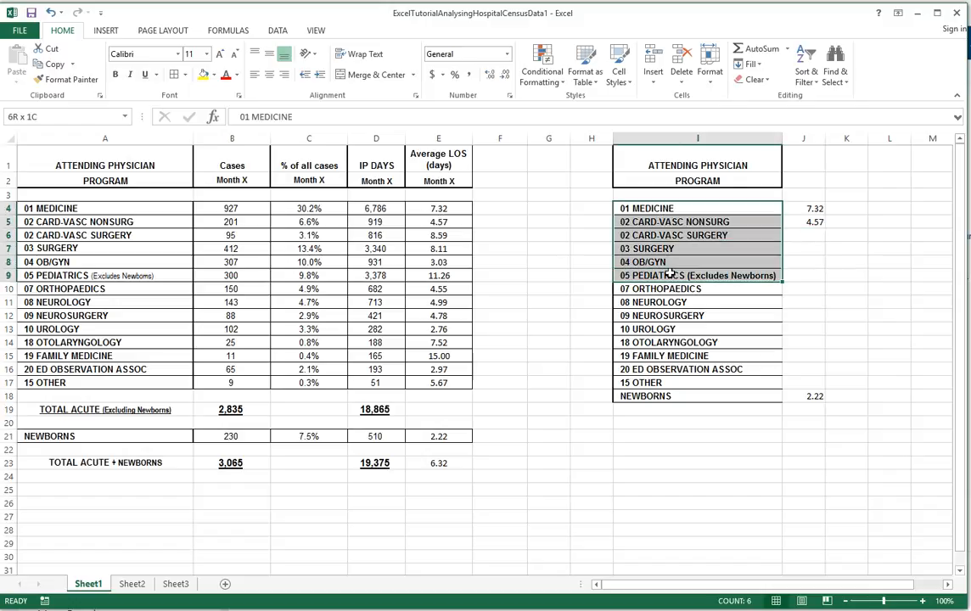
{"action": "left_click", "coordinate": [768, 225]}
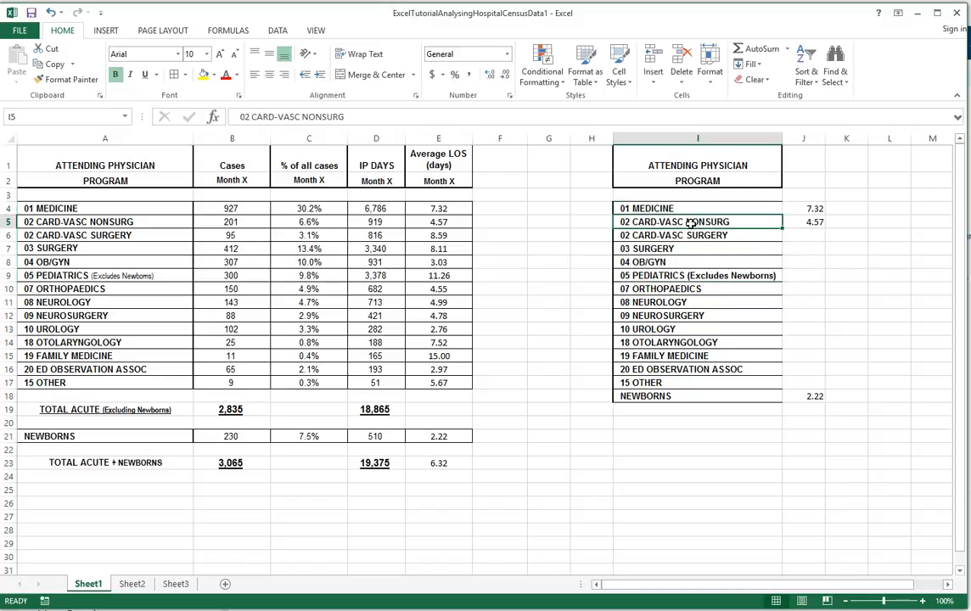
{"action": "left_click", "coordinate": [799, 223]}
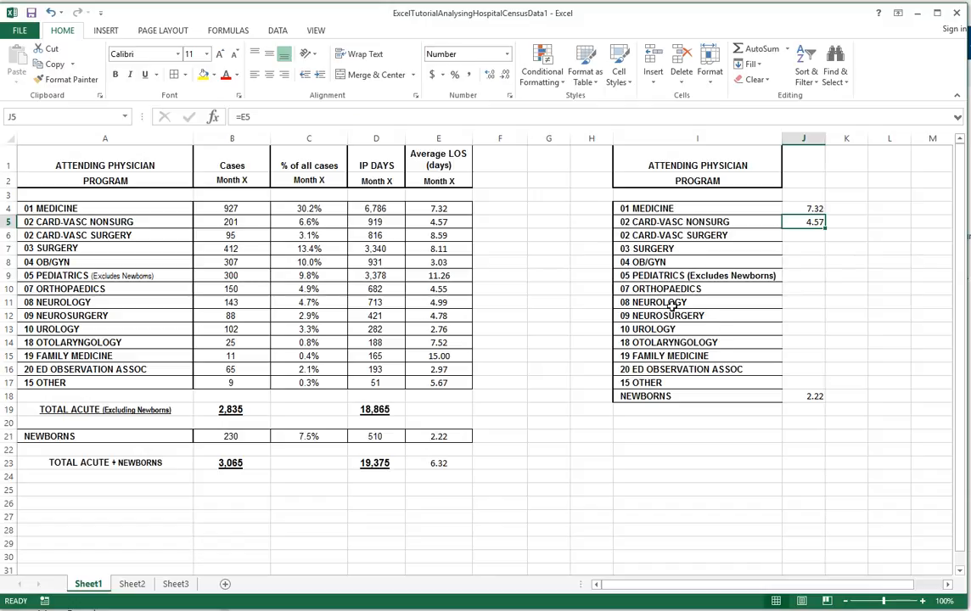
{"action": "left_click", "coordinate": [801, 207]}
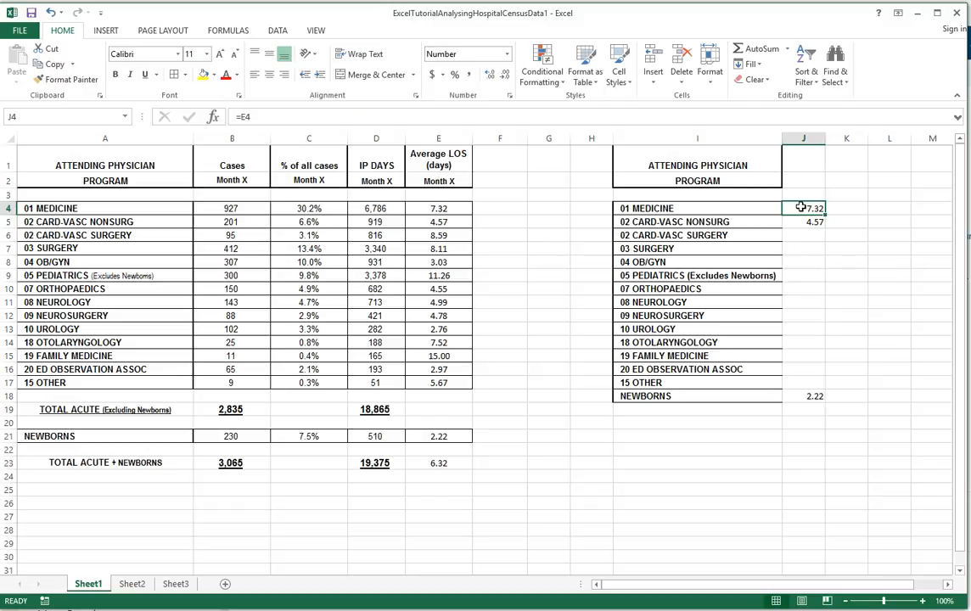
{"action": "left_click", "coordinate": [804, 162]}
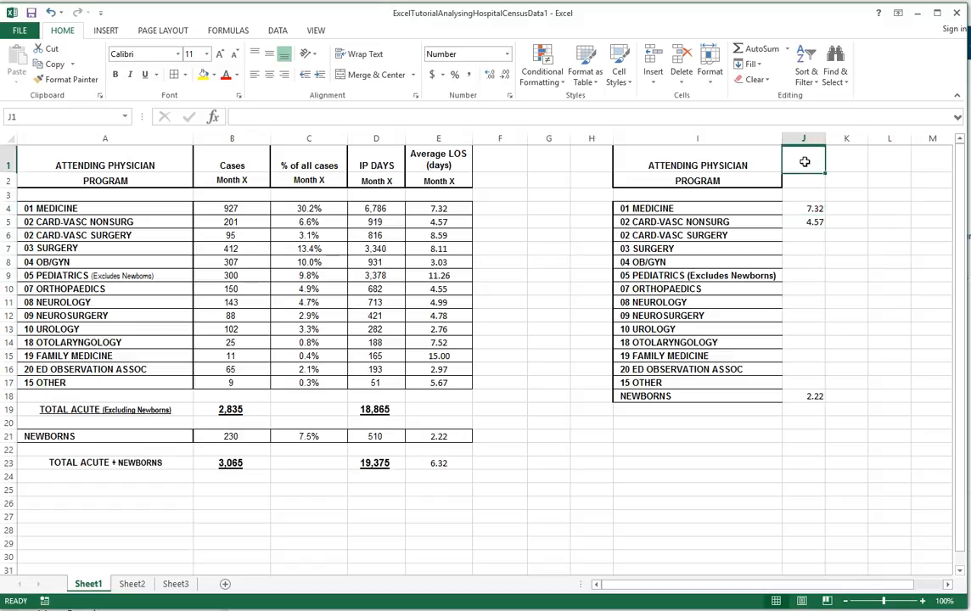
- Replace the formula in J4 with =MATCH(I4,A4:A23,0) to find the row position of 01 MEDICINE by exact match
{"action": "left_click", "coordinate": [805, 206]}
{"action": "type", "text": "="}
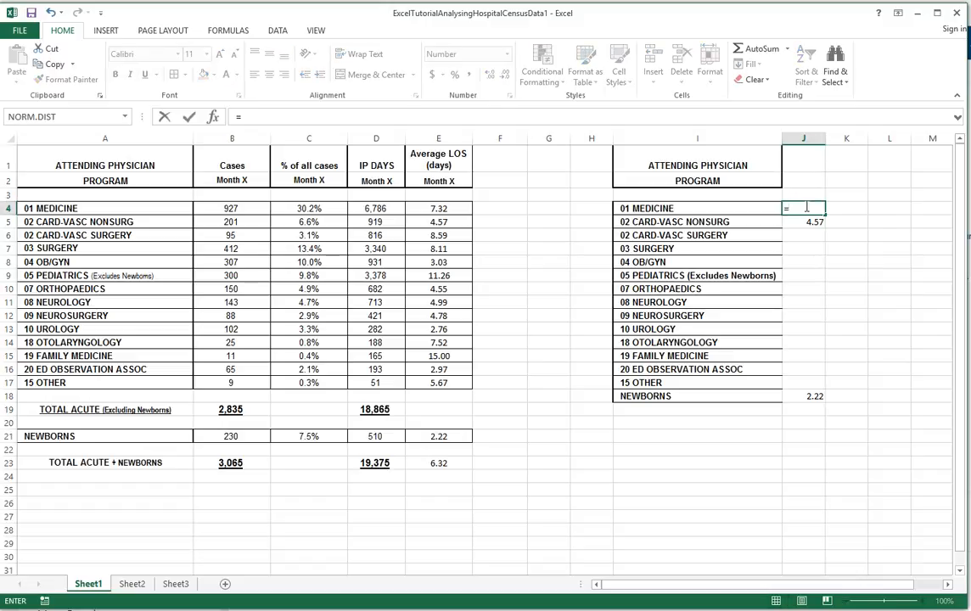
{"action": "type", "text": "match"}
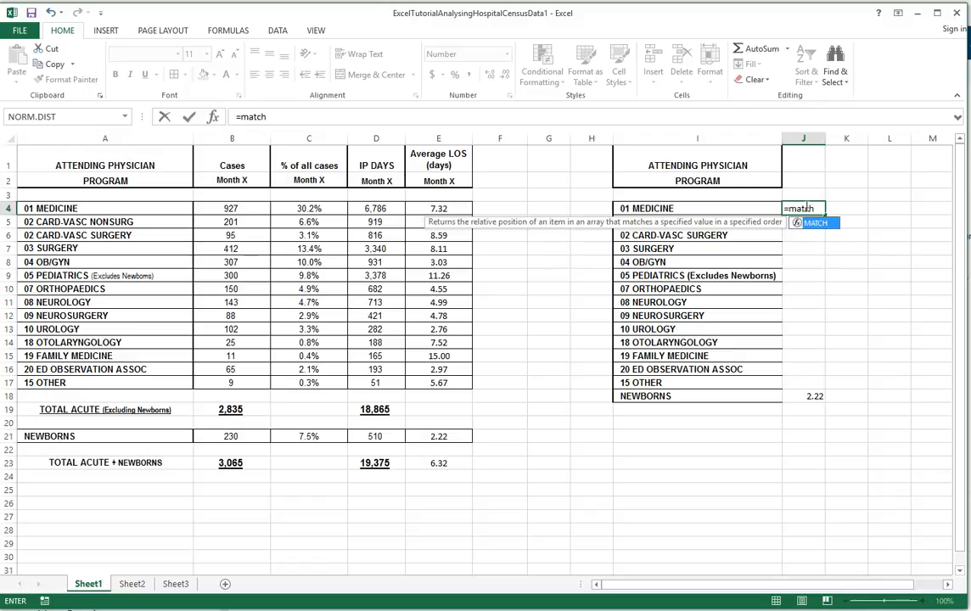
{"action": "type", "text": "("}
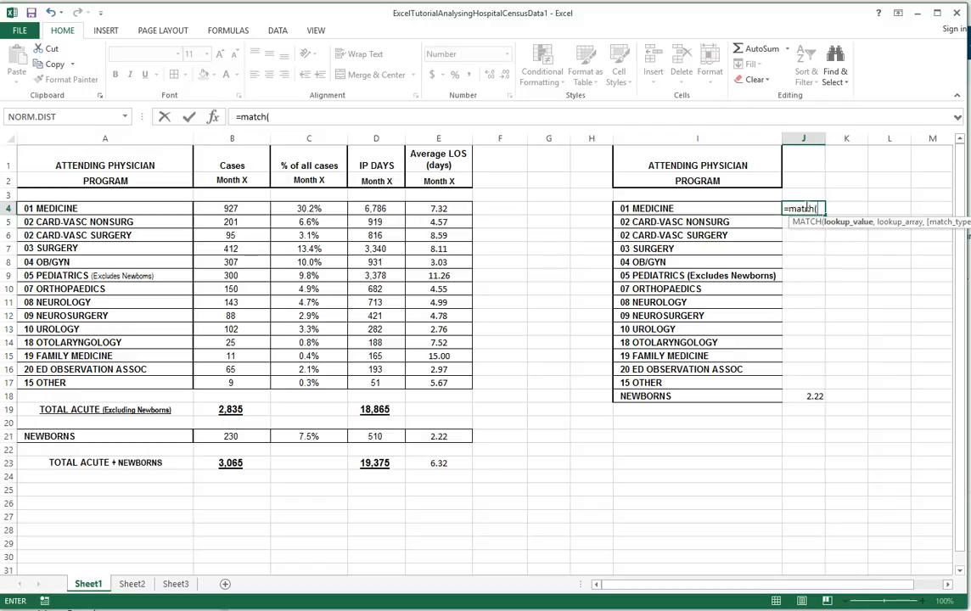
{"action": "left_click", "coordinate": [694, 208]}
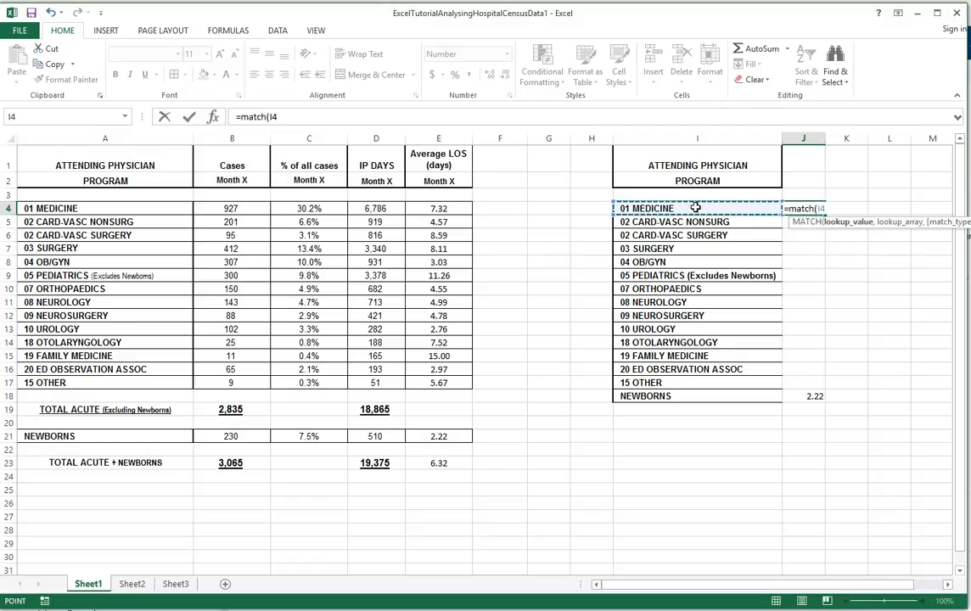
{"action": "type", "text": ","}
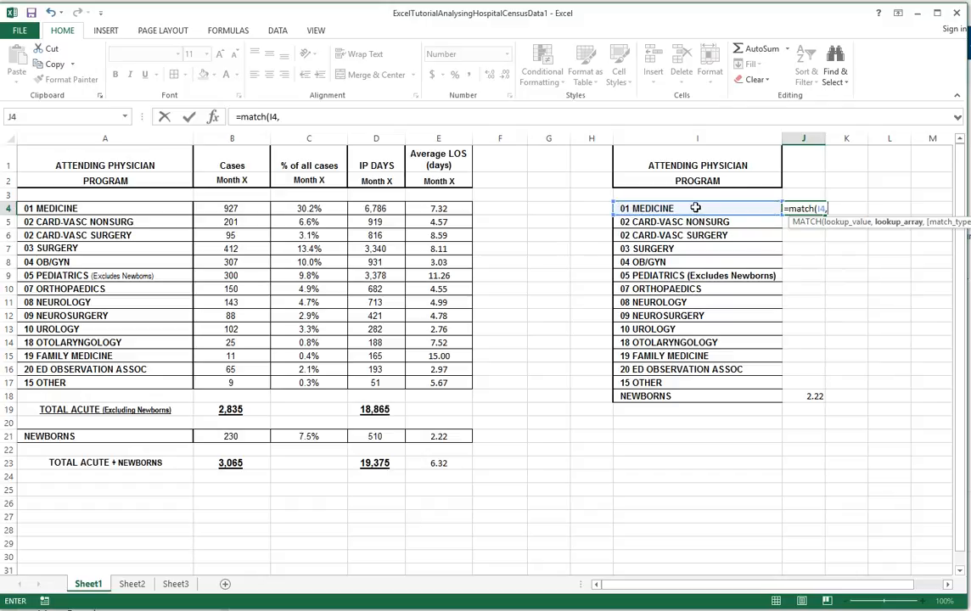
{"action": "left_click", "coordinate": [53, 206]}
{"action": "left_click_drag", "start_coordinate": [52, 207], "coordinate": [58, 461]}
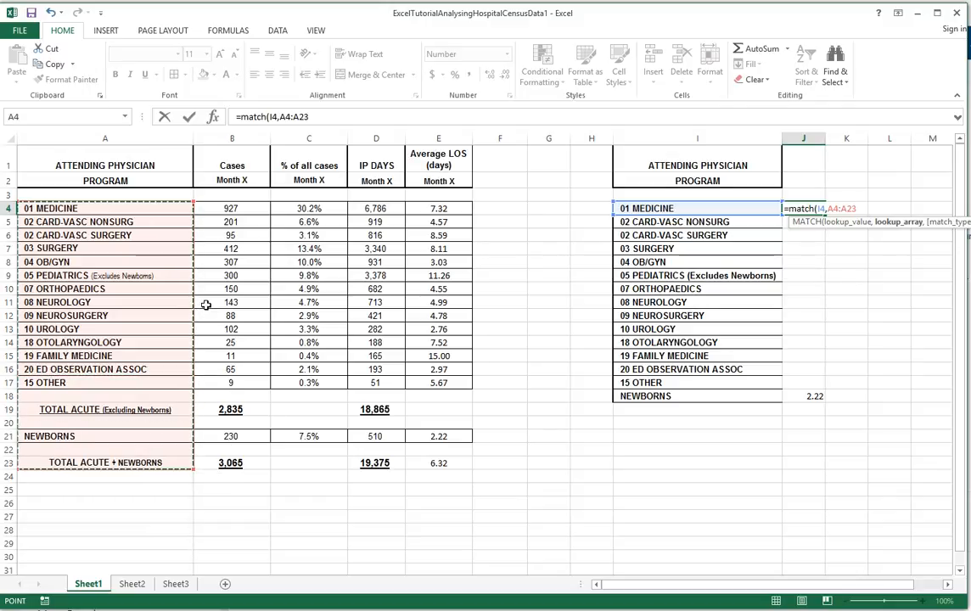
{"action": "type", "text": ","}
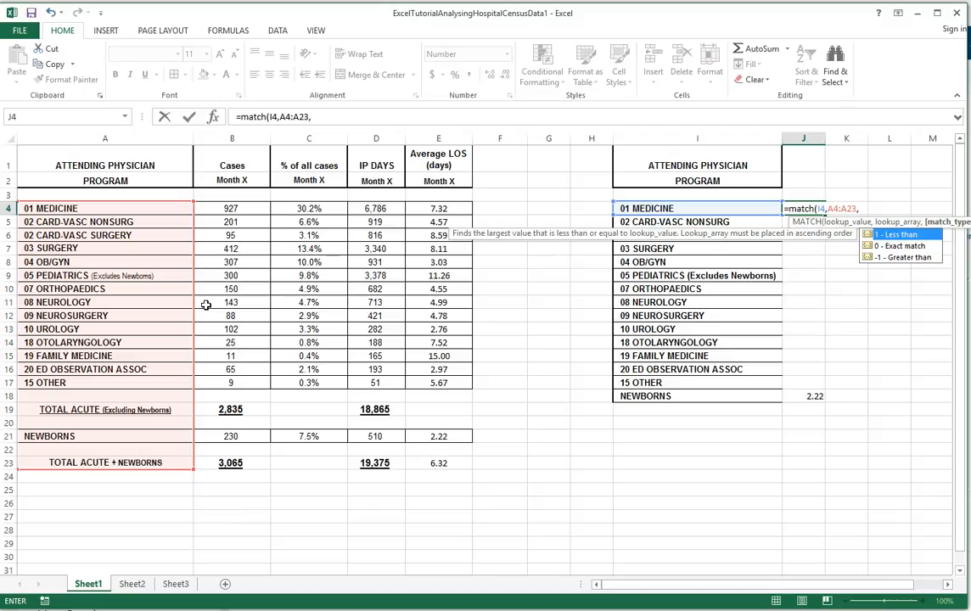
{"action": "type", "text": "0)"}
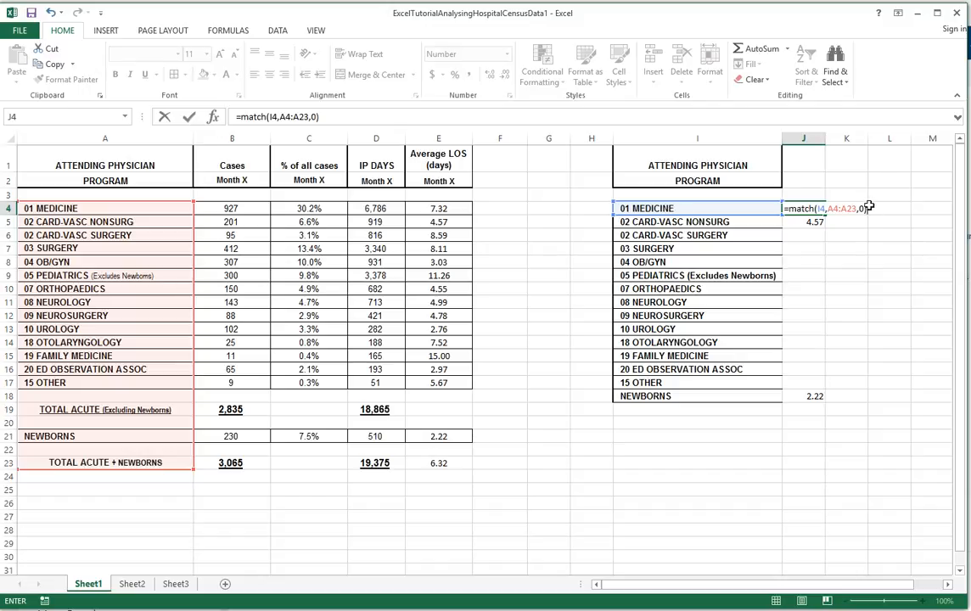
{"action": "key", "text": "Return"}
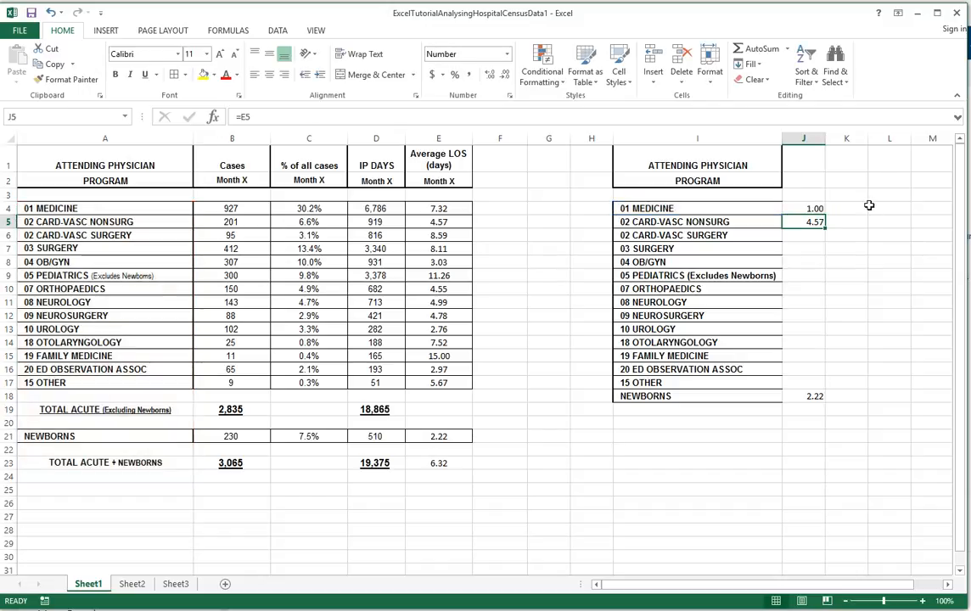
- Display the MATCH result in J4 beside 01 MEDICINE as a whole number without decimals
{"action": "left_click", "coordinate": [813, 208]}
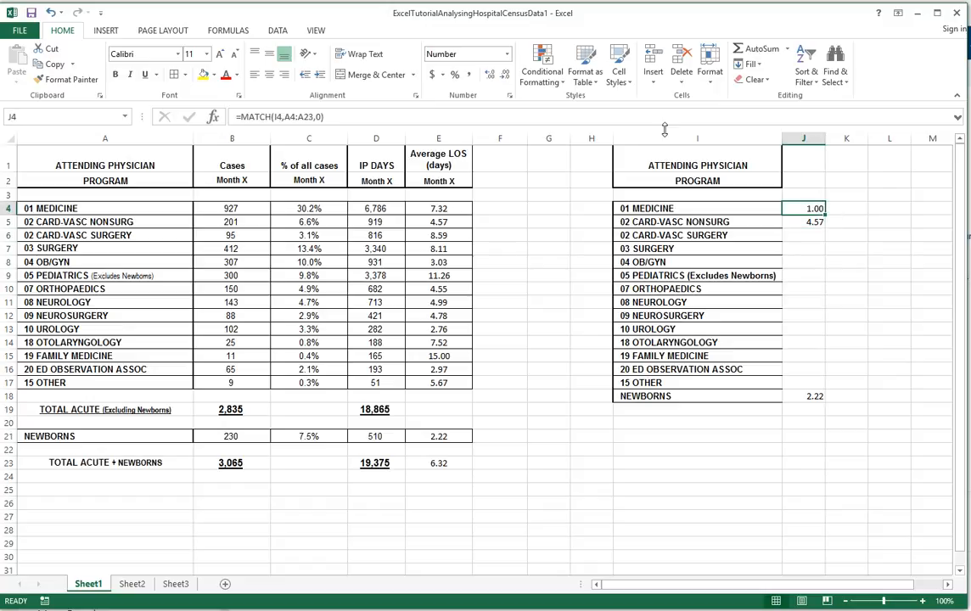
{"action": "left_click", "coordinate": [505, 75]}
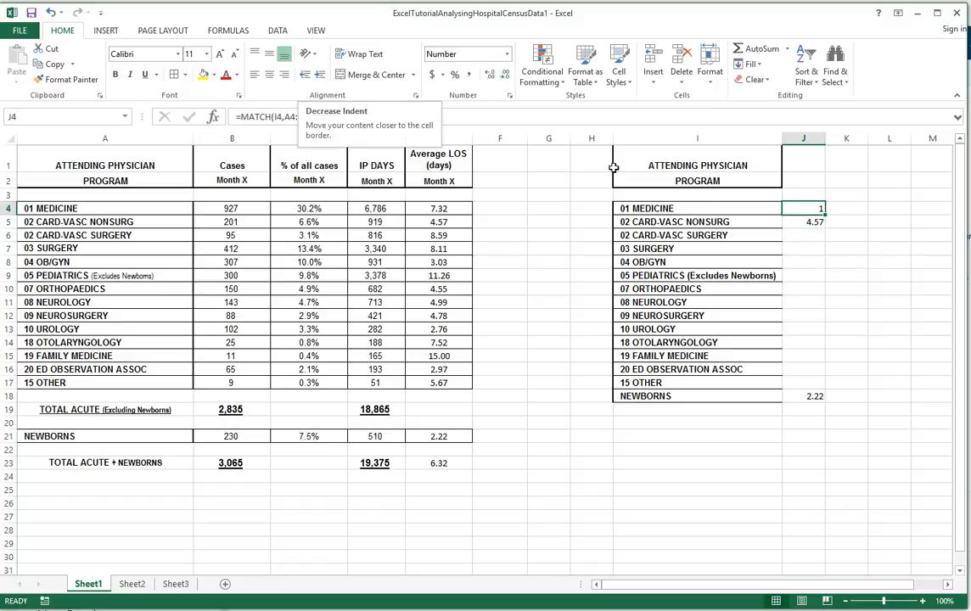
- Copy the MATCH formula from J4 down to J5 and inspect which cells the copy references
{"action": "left_click_drag", "start_coordinate": [825, 216], "coordinate": [825, 227]}
{"action": "double_click", "coordinate": [809, 222]}
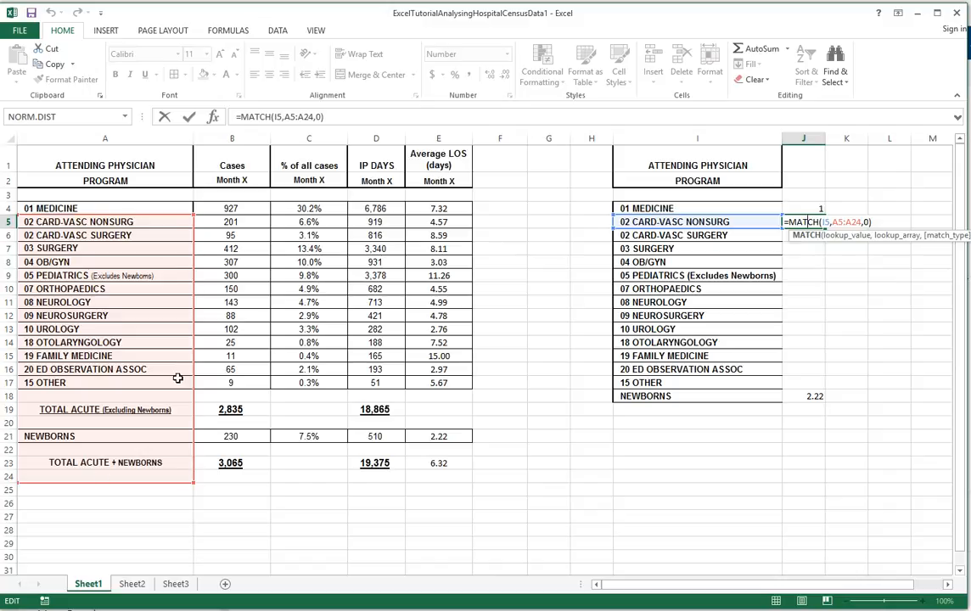
{"action": "key", "text": "ctrl+Return"}
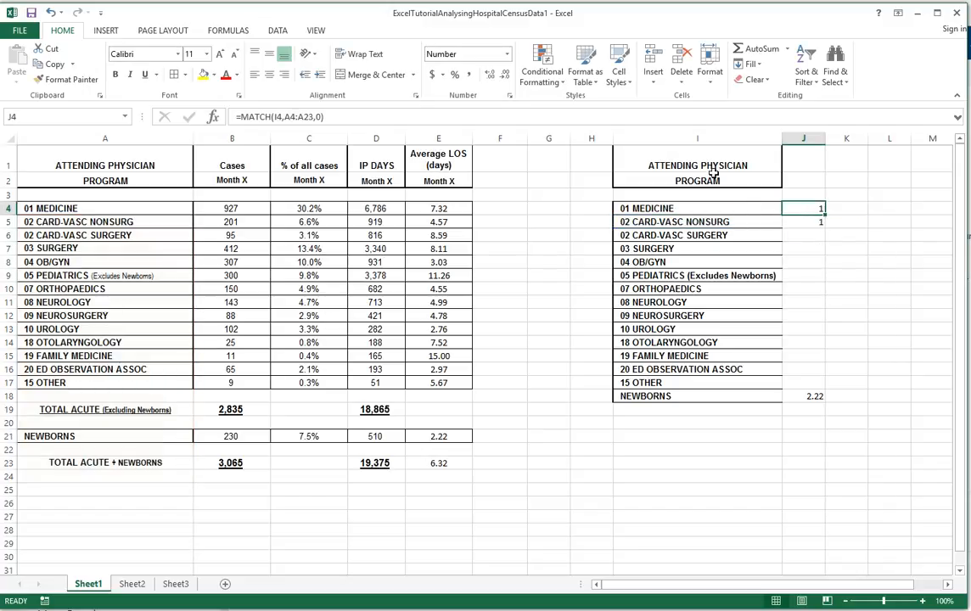
- Lock the lookup array's rows in J4 so the formula reads =MATCH(I4,A$4:A$23,0)
{"action": "left_click", "coordinate": [291, 118]}
{"action": "left_click", "coordinate": [292, 119]}
{"action": "type", "text": "$4:A$"}
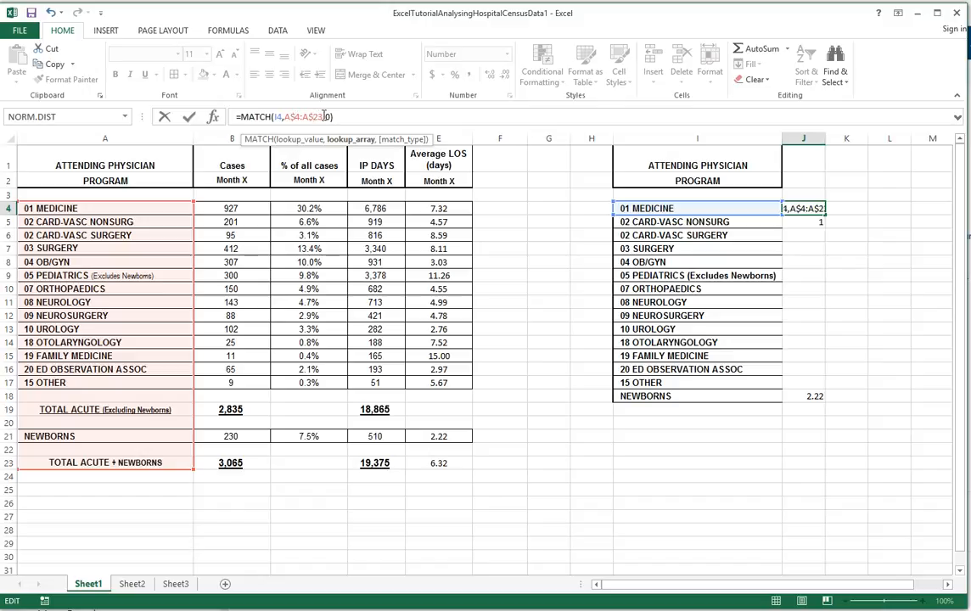
{"action": "key", "text": "Return"}
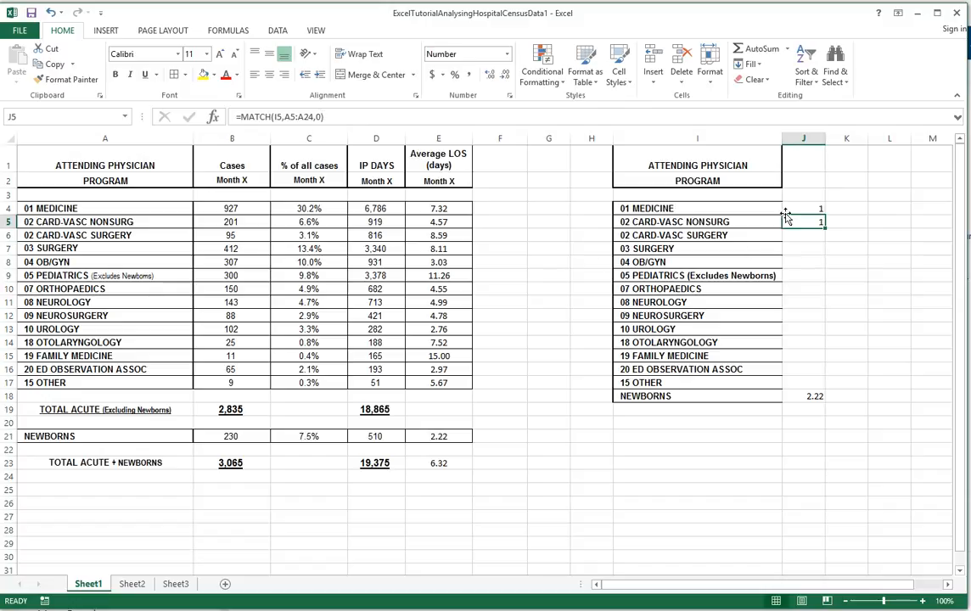
- Fill the MATCH formula from J4 down to J18 and check the references in J17 beside 15 OTHER
{"action": "left_click", "coordinate": [809, 208]}
{"action": "left_click_drag", "start_coordinate": [823, 216], "coordinate": [817, 399]}
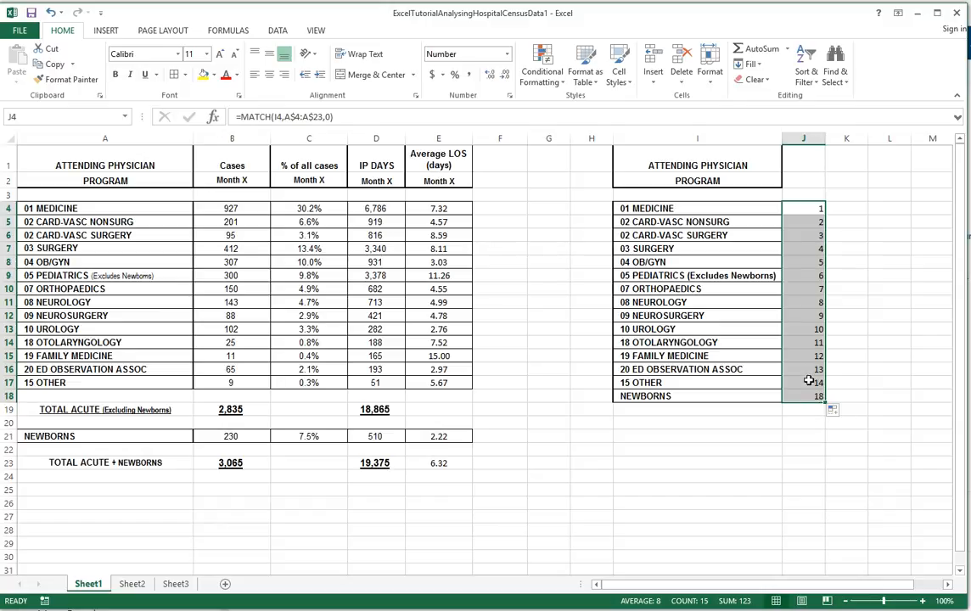
{"action": "double_click", "coordinate": [810, 383]}
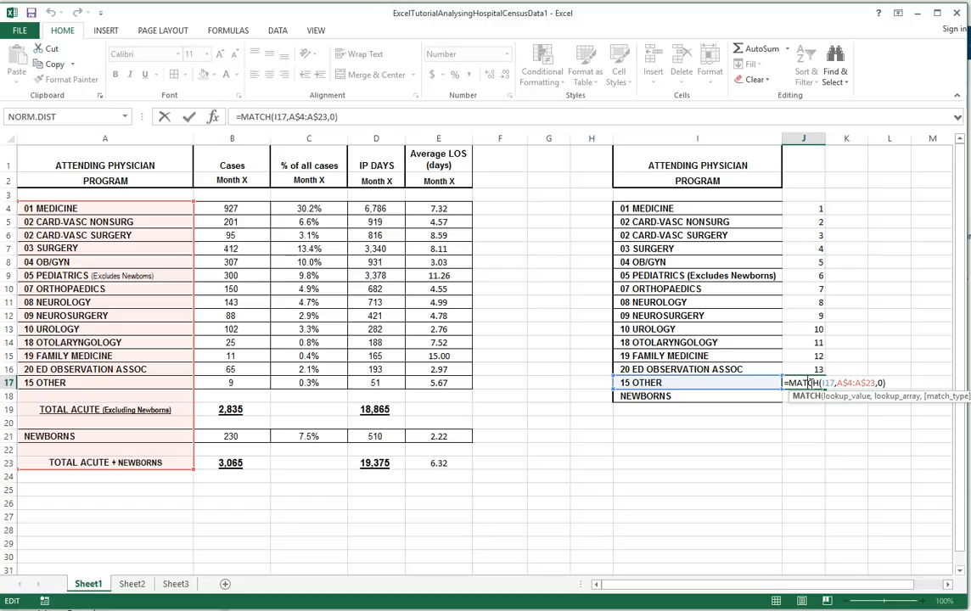
{"action": "key", "text": "Escape"}
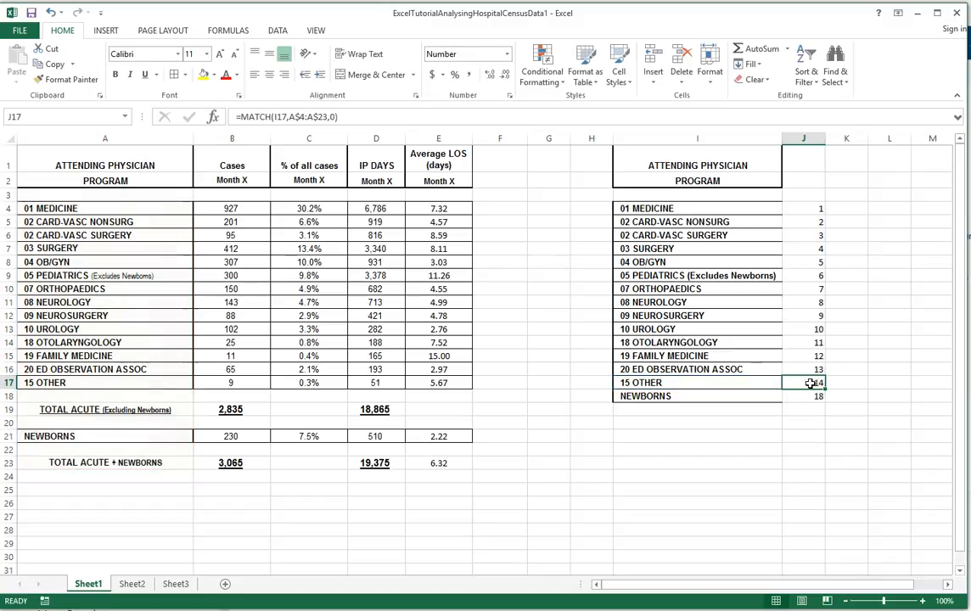
- Enter the heading "Which row has the data" in J1 above the MATCH results
{"action": "left_click", "coordinate": [803, 158]}
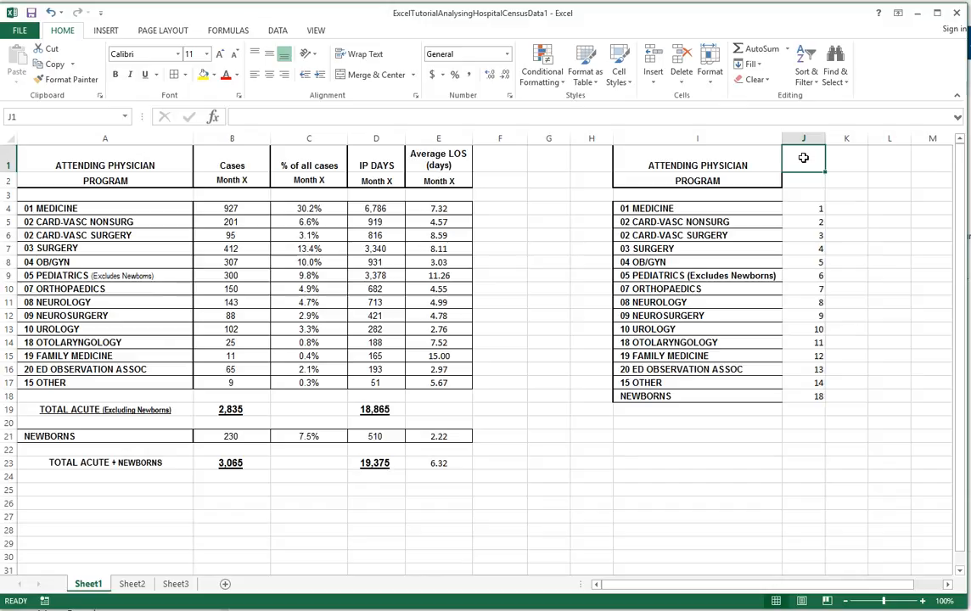
{"action": "type", "text": "Which row"}
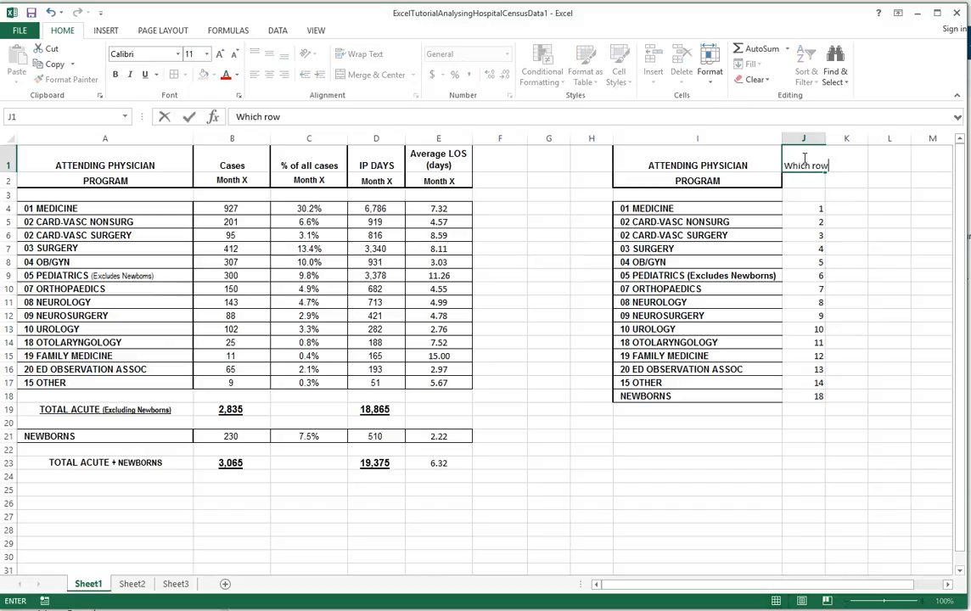
{"action": "type", "text": " has the data"}
{"action": "key", "text": "Return"}
- Wrap the heading text in J1 and merge and center it across J1:J2
{"action": "left_click", "coordinate": [803, 158]}
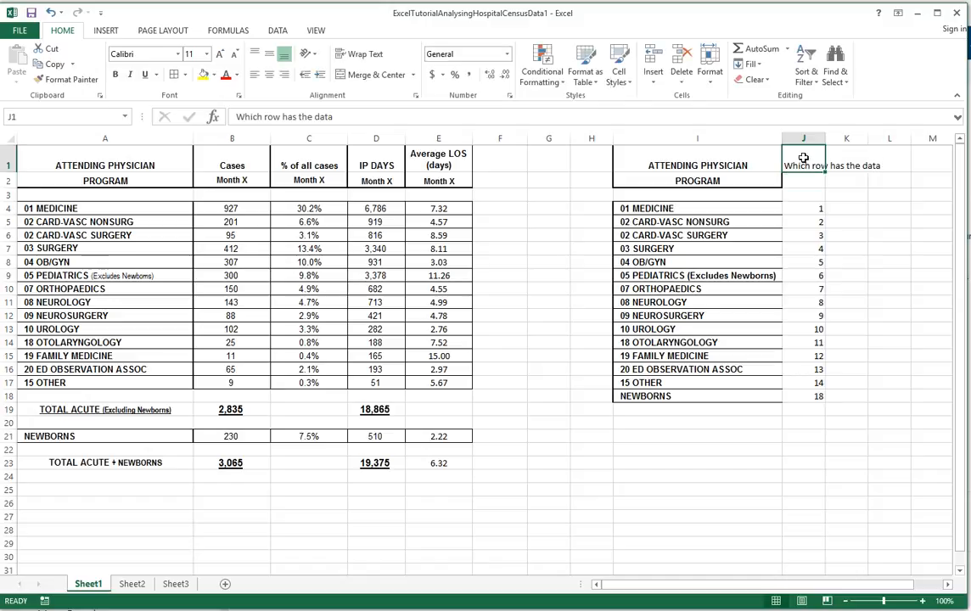
{"action": "left_click", "coordinate": [361, 53]}
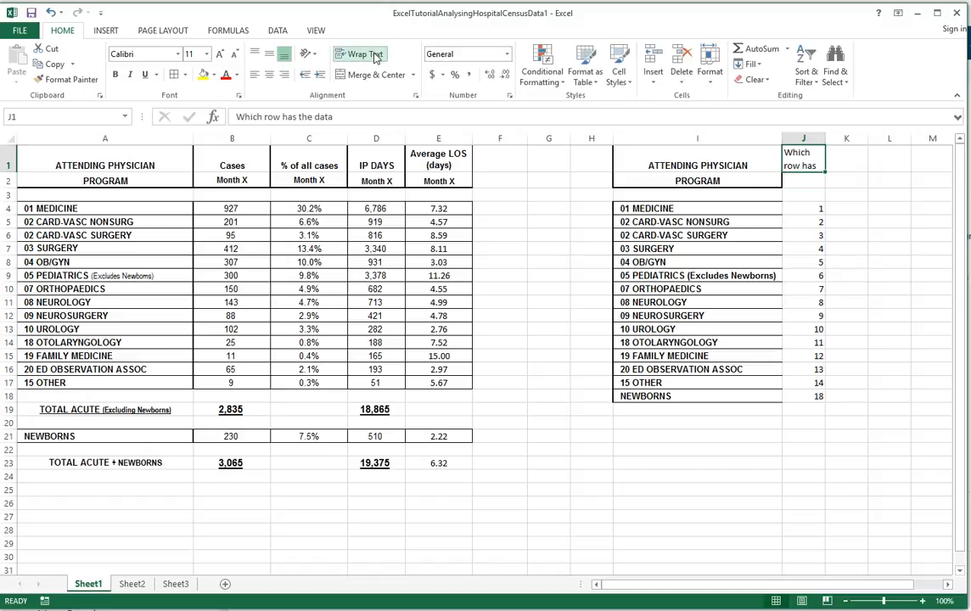
{"action": "left_click_drag", "start_coordinate": [811, 180], "coordinate": [809, 165]}
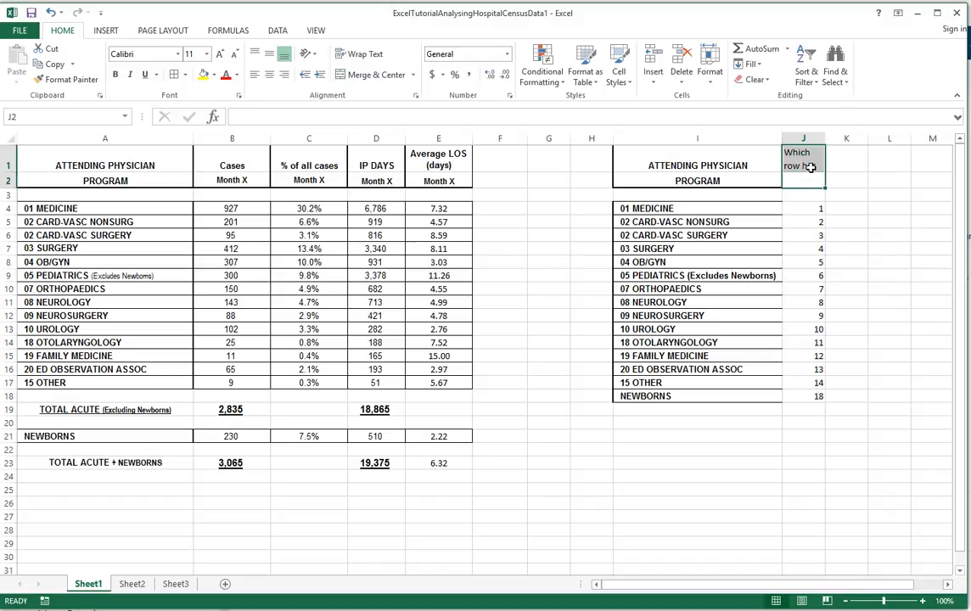
{"action": "left_click", "coordinate": [357, 76]}
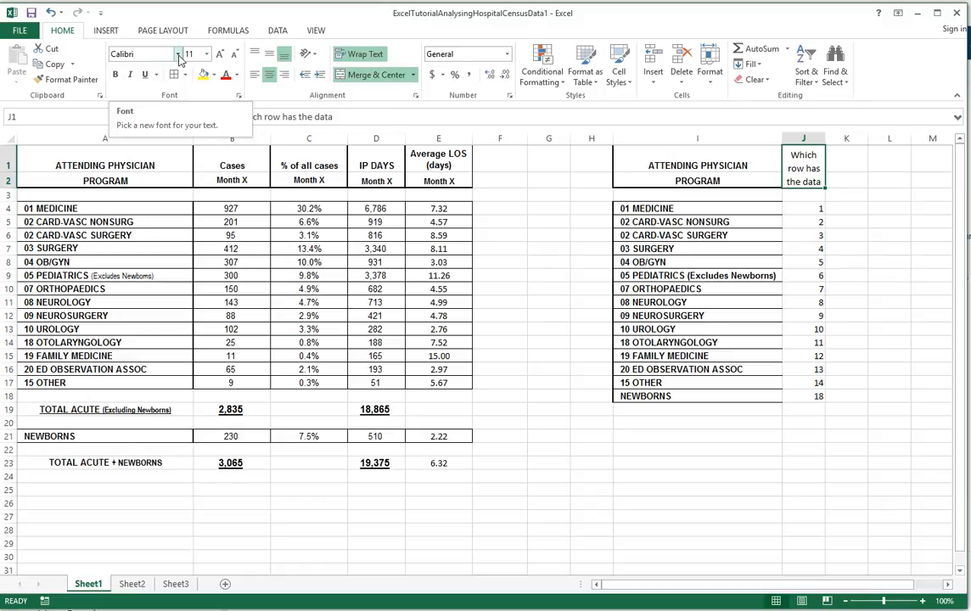
- Copy the Average LOS (days) Month X heading from E1:E2 to K1:K2
{"action": "left_click", "coordinate": [799, 208]}
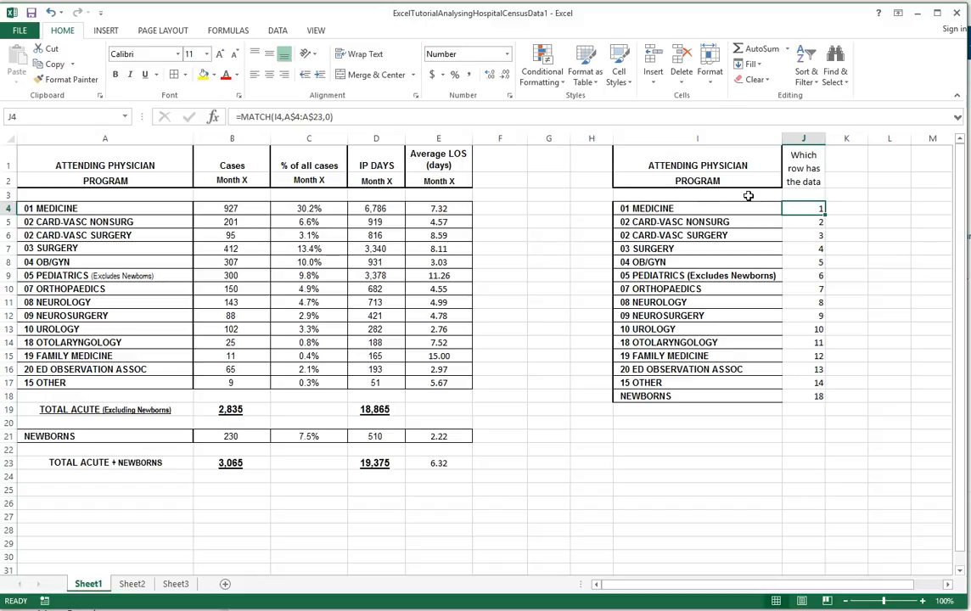
{"action": "left_click", "coordinate": [836, 162]}
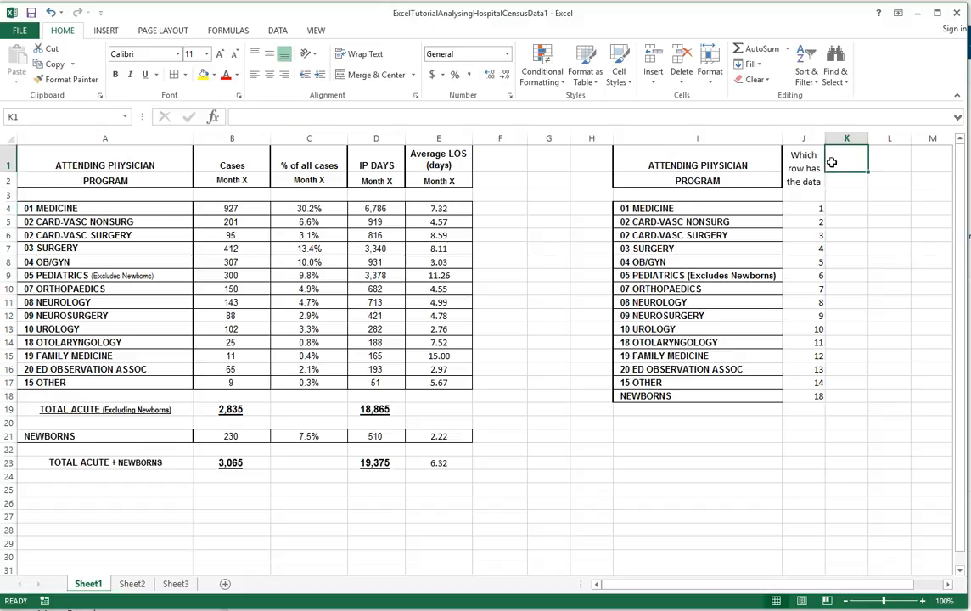
{"action": "left_click_drag", "start_coordinate": [436, 154], "coordinate": [441, 182]}
{"action": "key", "text": "ctrl+c"}
{"action": "left_click", "coordinate": [840, 158]}
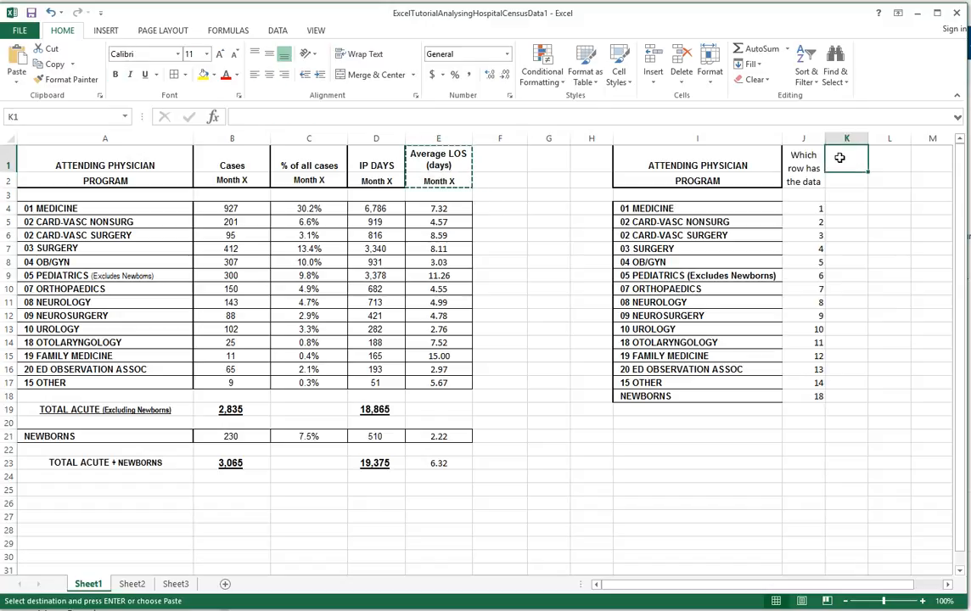
{"action": "key", "text": "ctrl+v"}
- Enter =INDEX(E4:E23,J4) in K4 to return the average LOS for 01 MEDICINE from its row number
{"action": "left_click", "coordinate": [846, 208]}
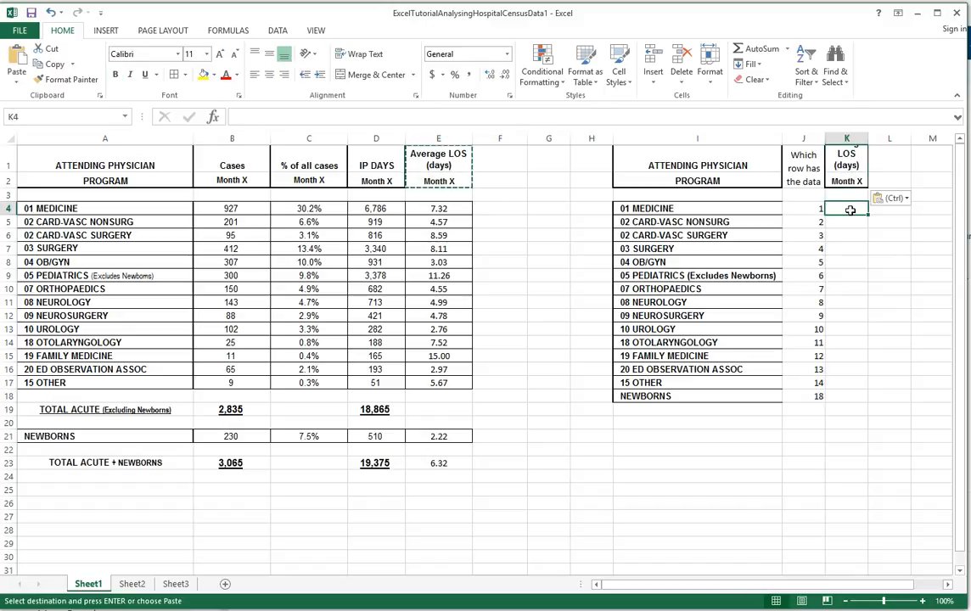
{"action": "type", "text": "="}
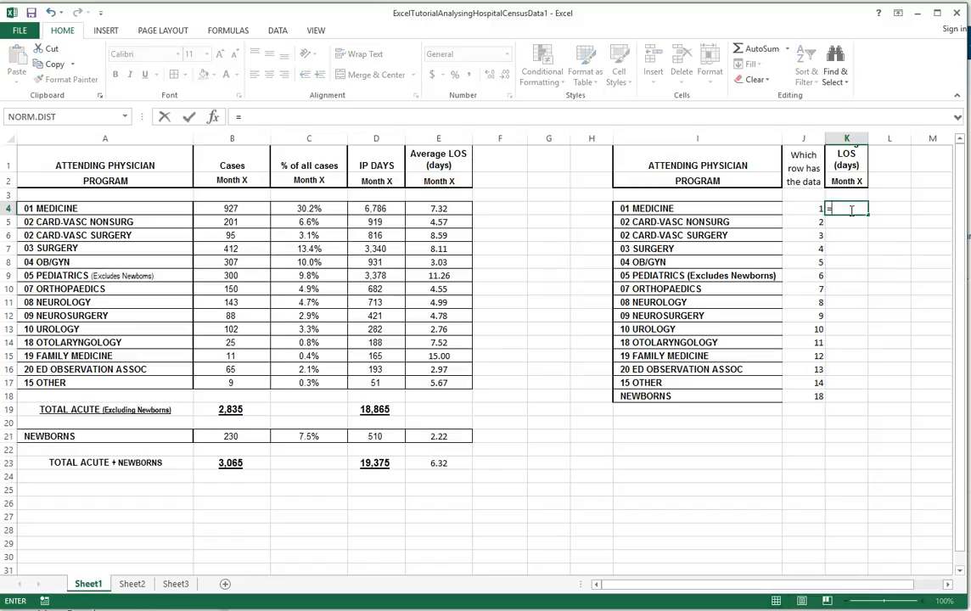
{"action": "type", "text": "index("}
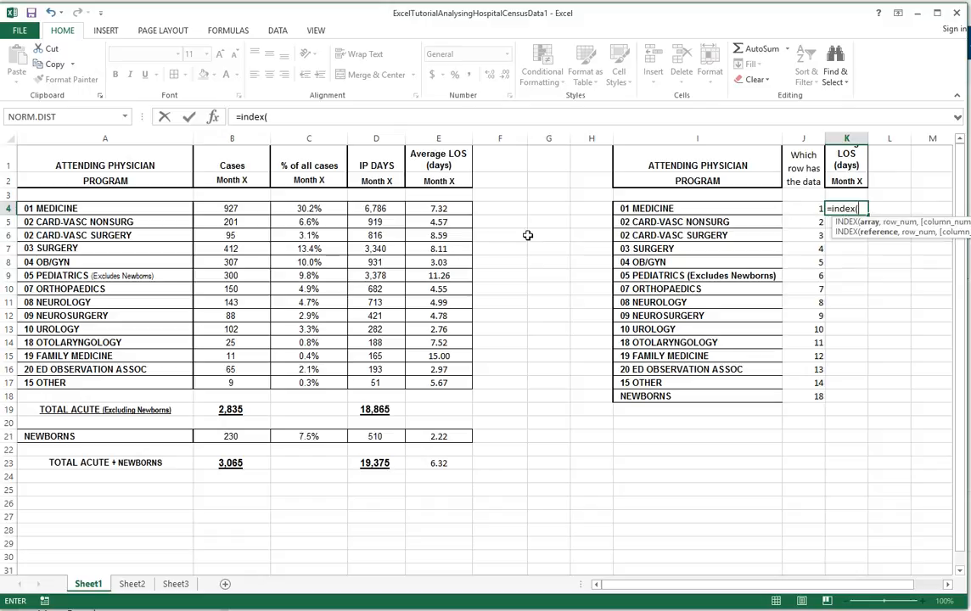
{"action": "left_click", "coordinate": [447, 209]}
{"action": "left_click_drag", "start_coordinate": [447, 210], "coordinate": [439, 464]}
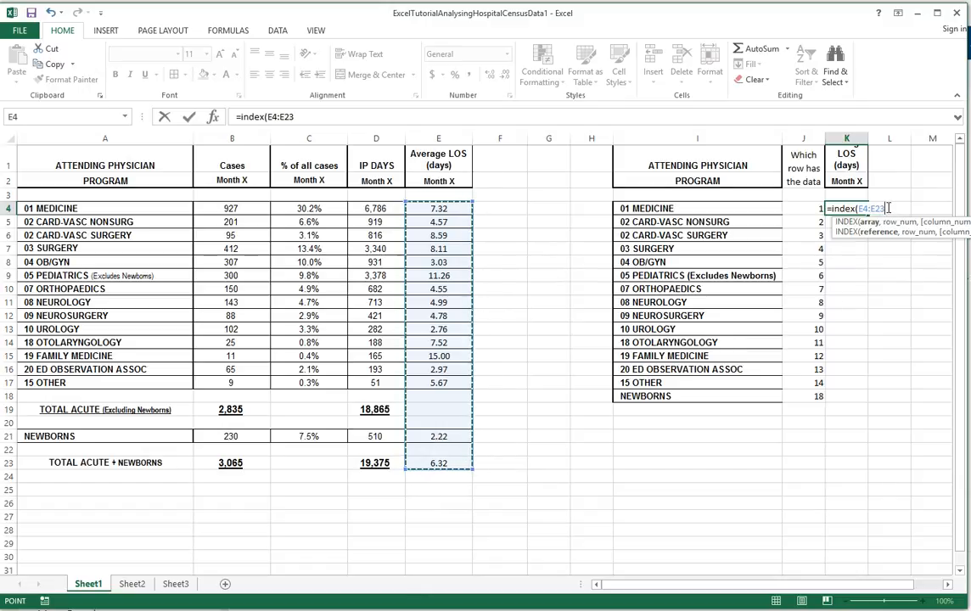
{"action": "type", "text": ","}
{"action": "left_click", "coordinate": [800, 210]}
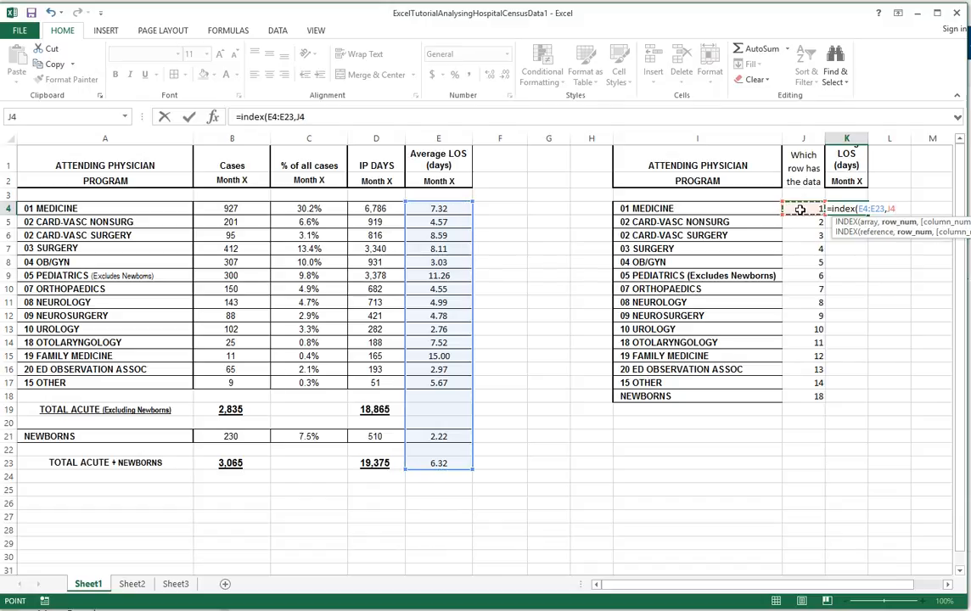
{"action": "type", "text": ")"}
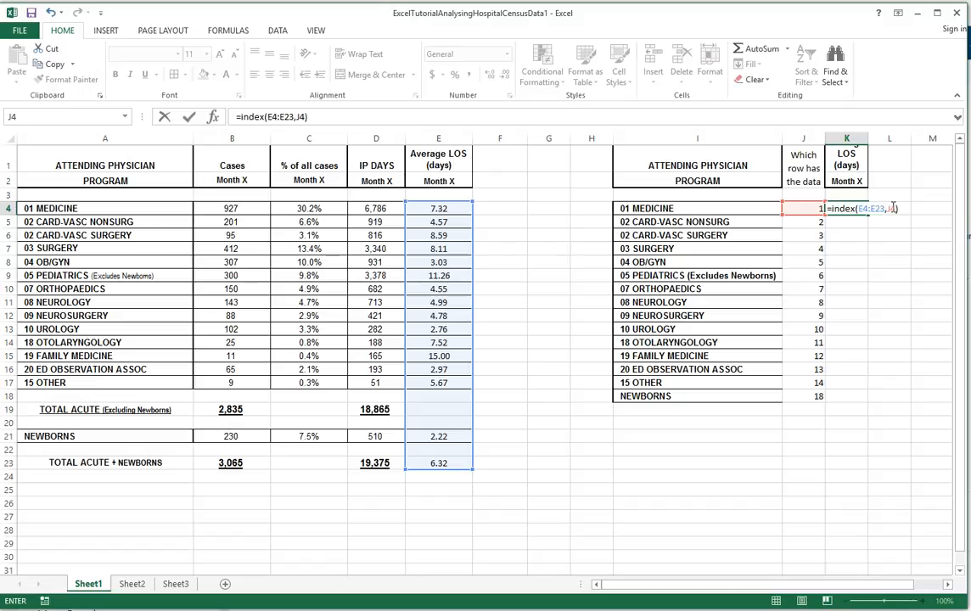
{"action": "key", "text": "Return"}
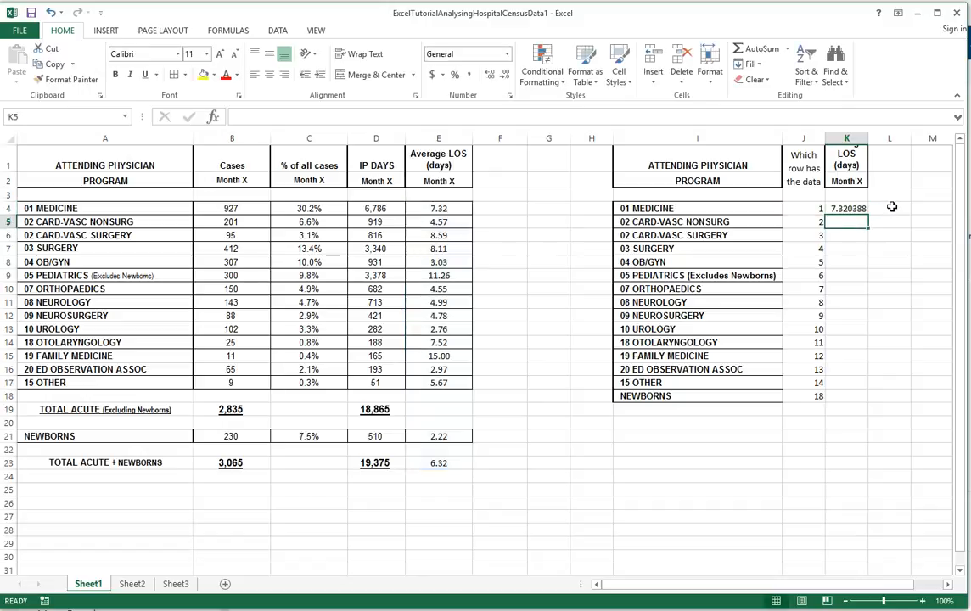
- Copy the INDEX formula from K4 down to K5 and inspect which cells the copy references
{"action": "left_click", "coordinate": [848, 210]}
{"action": "left_click_drag", "start_coordinate": [868, 214], "coordinate": [869, 226]}
{"action": "double_click", "coordinate": [853, 222]}
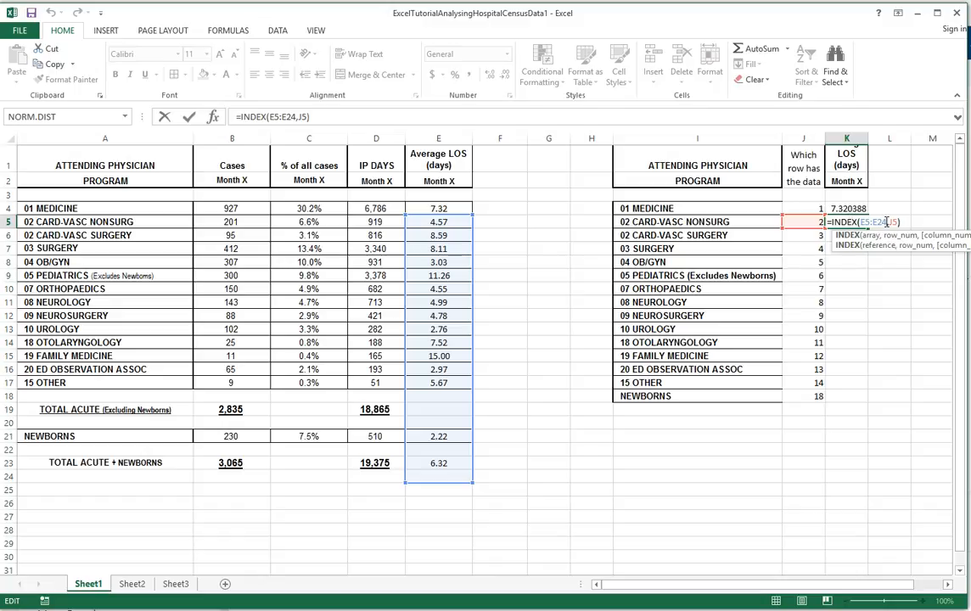
{"action": "key", "text": "Escape"}
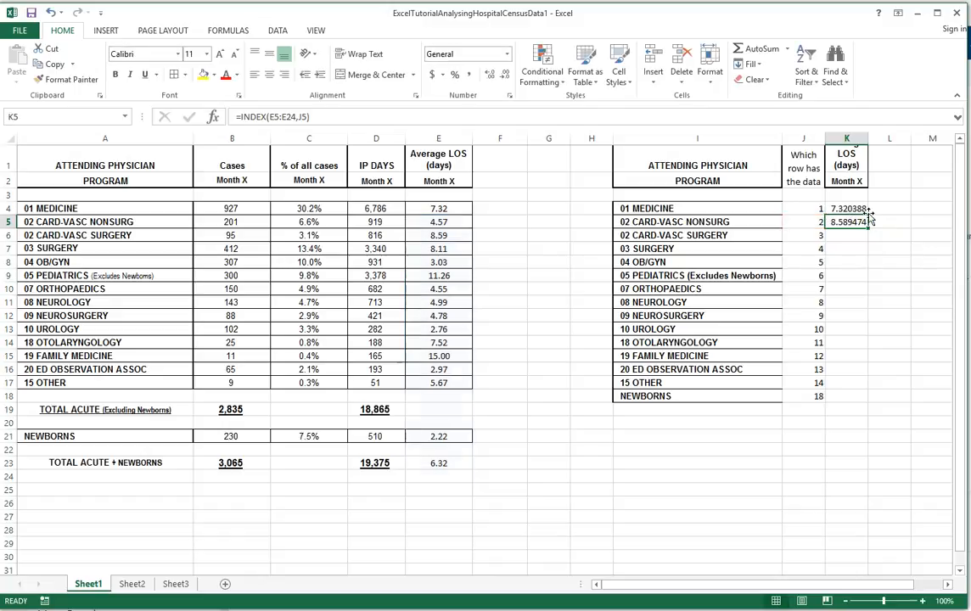
- Lock the array rows in K4 as =INDEX(E$4:E$23,J4) and fill the formula down to K18
{"action": "left_click", "coordinate": [859, 210]}
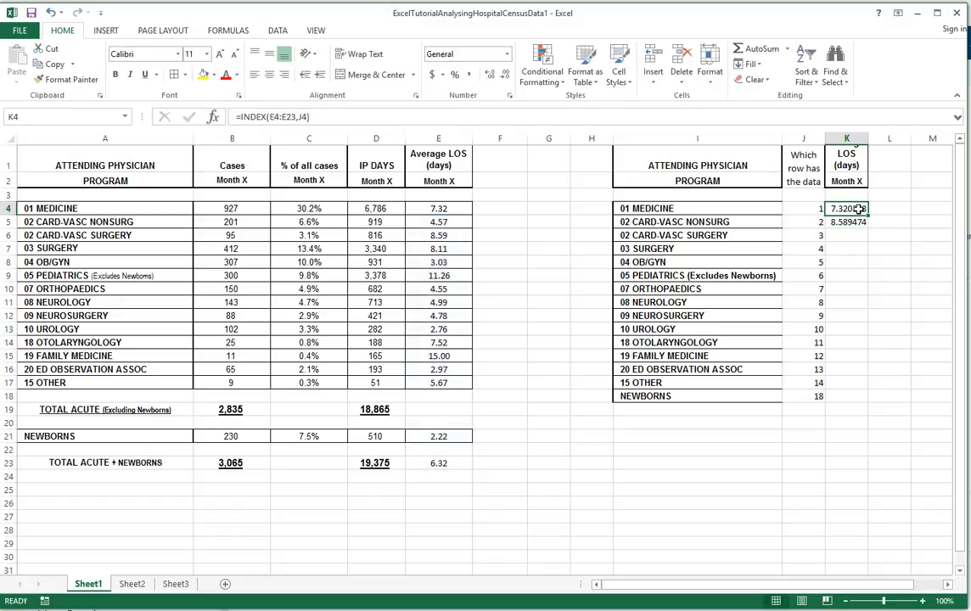
{"action": "left_click", "coordinate": [283, 119]}
{"action": "key", "text": "F4"}
{"action": "key", "text": "F4"}
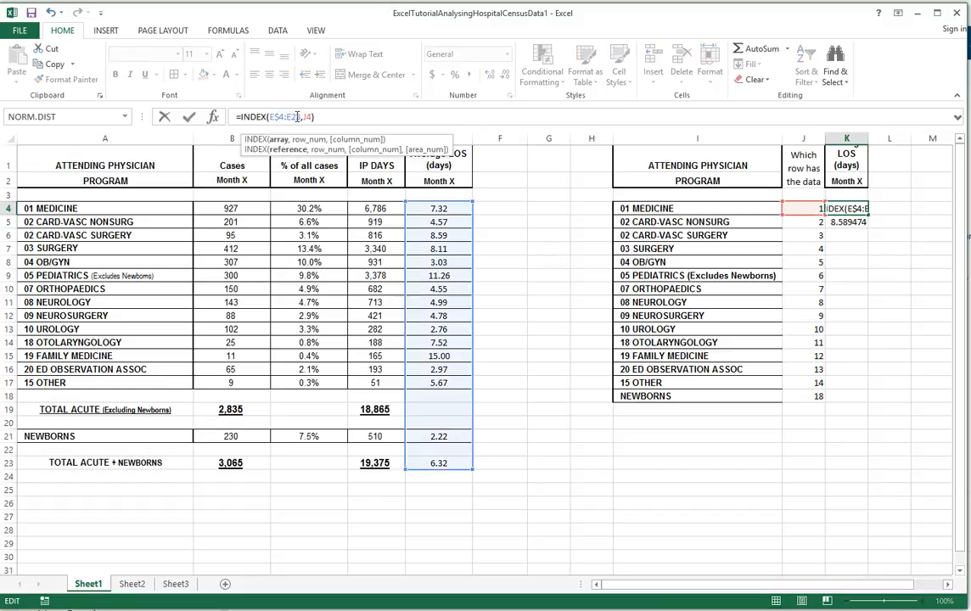
{"action": "left_click", "coordinate": [292, 118]}
{"action": "type", "text": "$"}
{"action": "key", "text": "Return"}
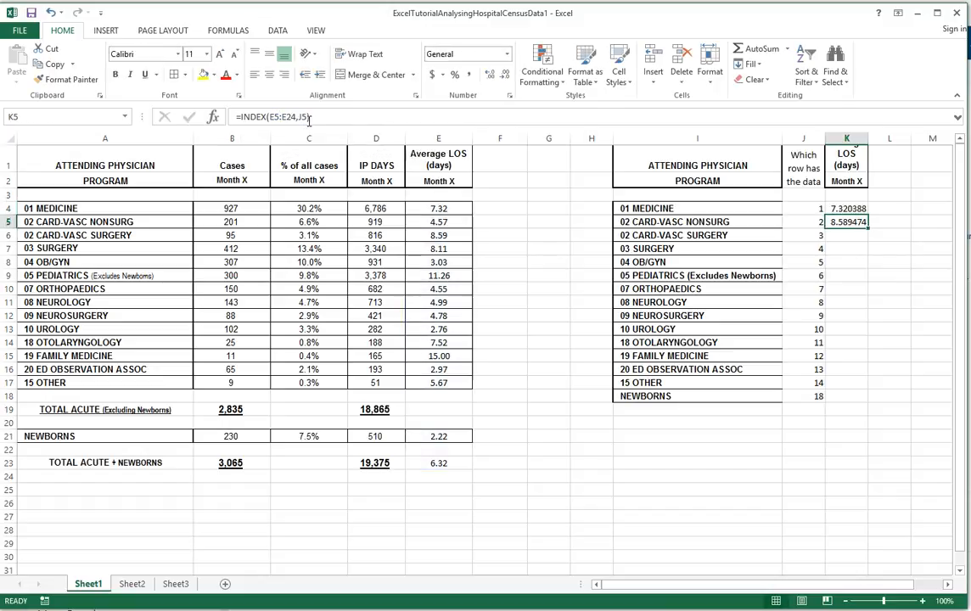
{"action": "left_click", "coordinate": [859, 210]}
{"action": "left_click_drag", "start_coordinate": [867, 215], "coordinate": [841, 401]}
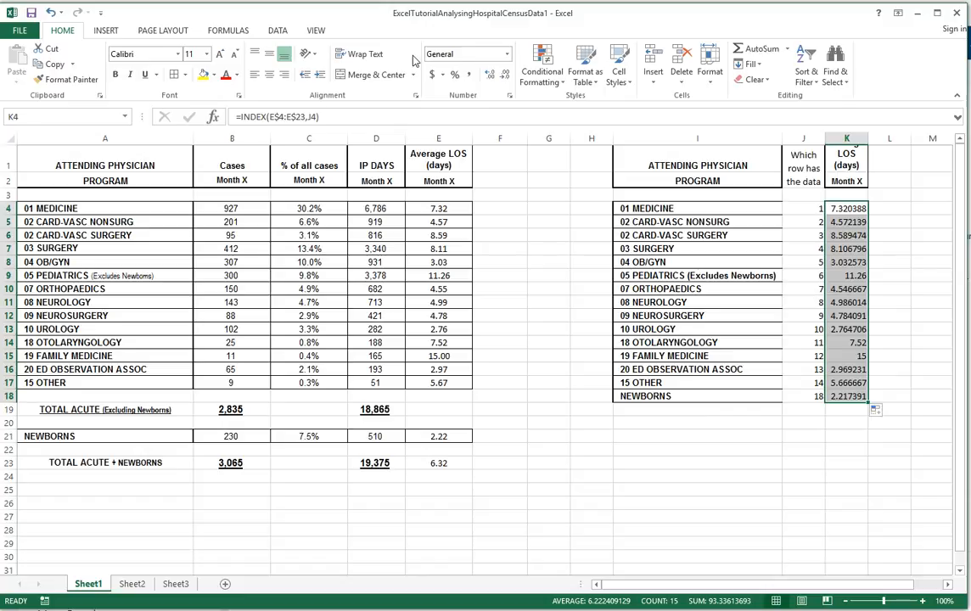
- Format the average LOS results in K4:K18 with two decimal places and center them
{"action": "left_click", "coordinate": [502, 75]}
{"action": "left_click", "coordinate": [502, 74]}
{"action": "left_click", "coordinate": [502, 75]}
{"action": "left_click", "coordinate": [502, 75]}
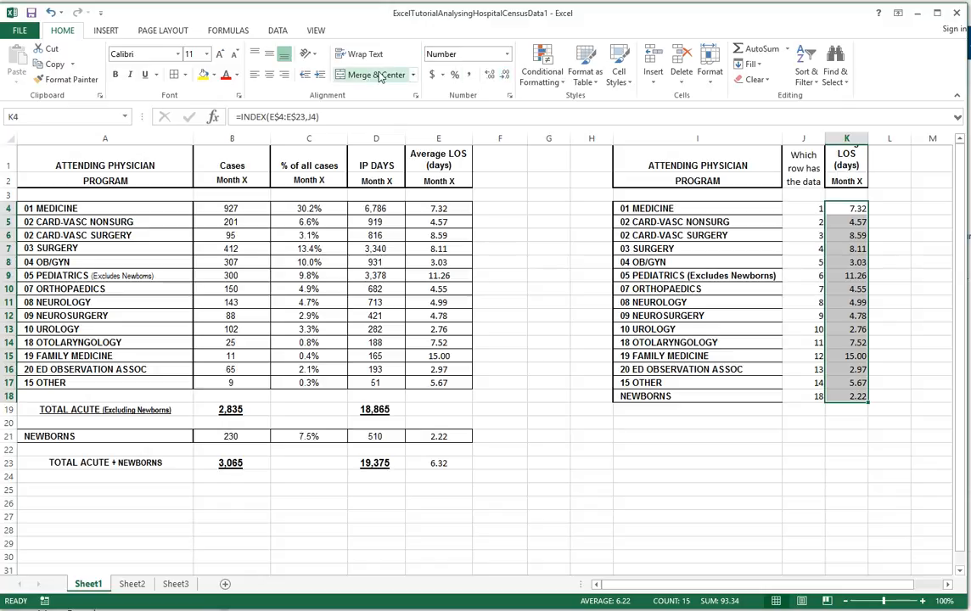
{"action": "left_click", "coordinate": [271, 76]}
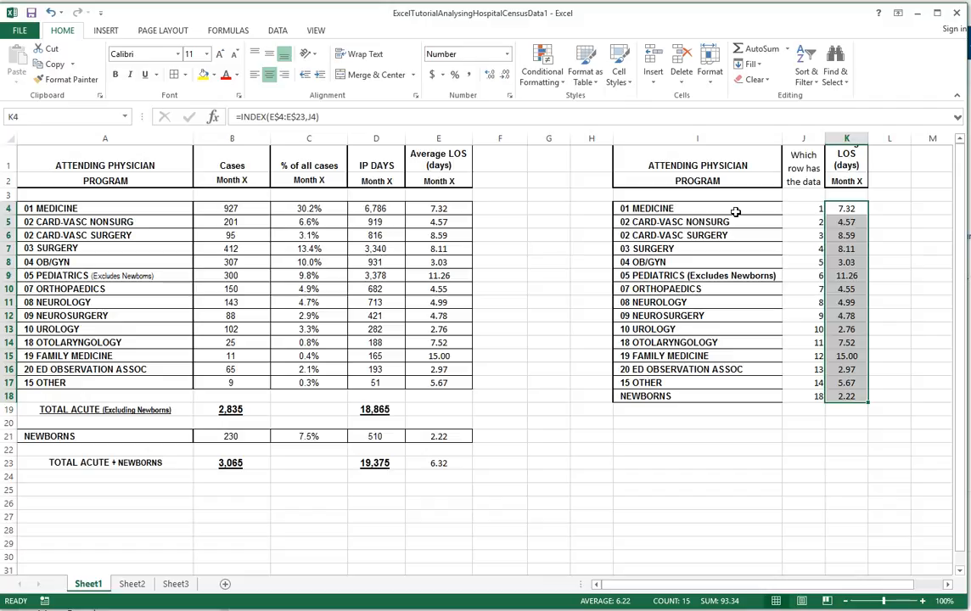
{"action": "left_click_drag", "start_coordinate": [715, 209], "coordinate": [673, 391]}
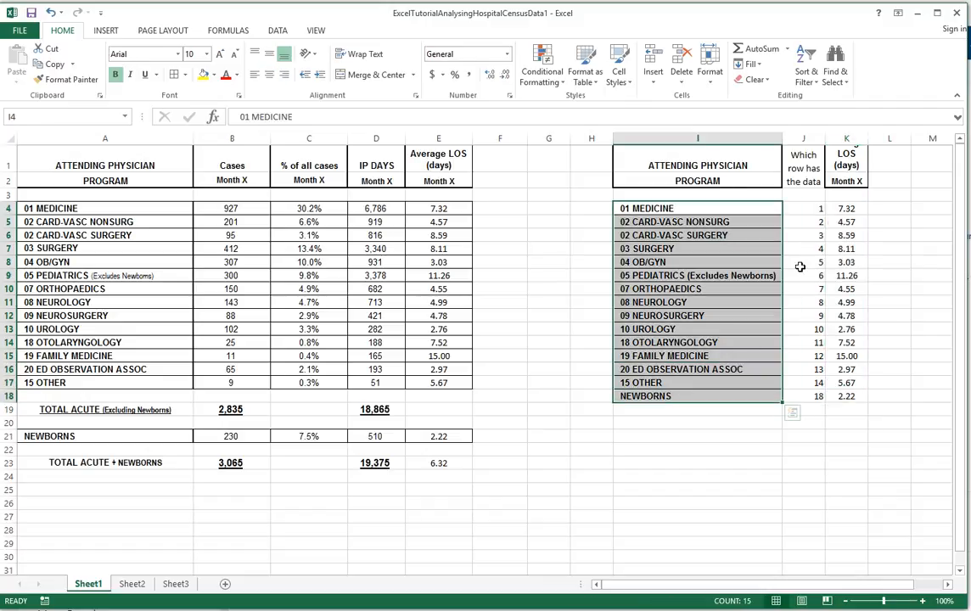
{"action": "left_click_drag", "start_coordinate": [845, 209], "coordinate": [832, 392]}
{"action": "left_click", "coordinate": [849, 209]}
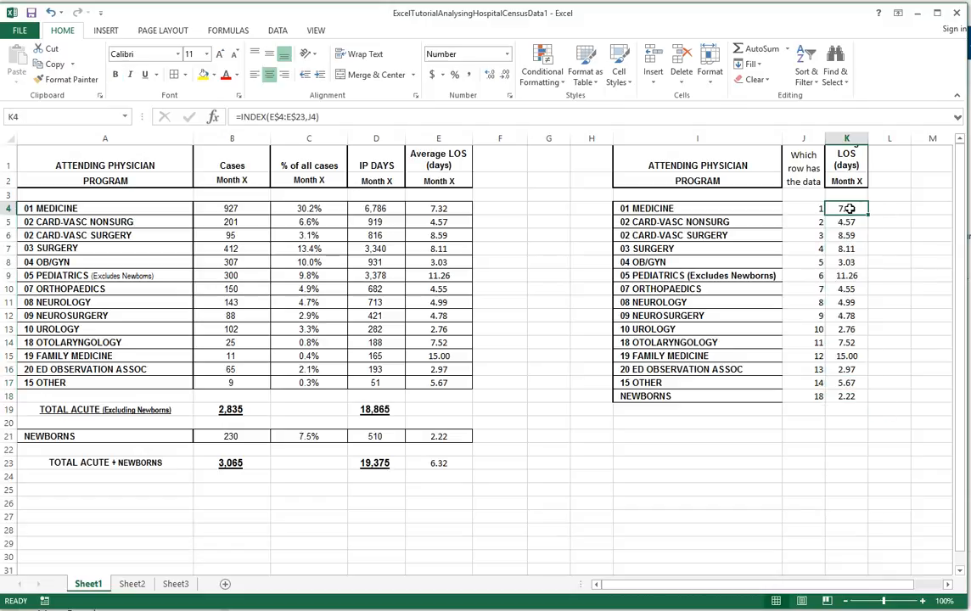
- Sort the program list I4:K18 by Column K values from smallest to largest and review its first and last rows
{"action": "left_click", "coordinate": [842, 394]}
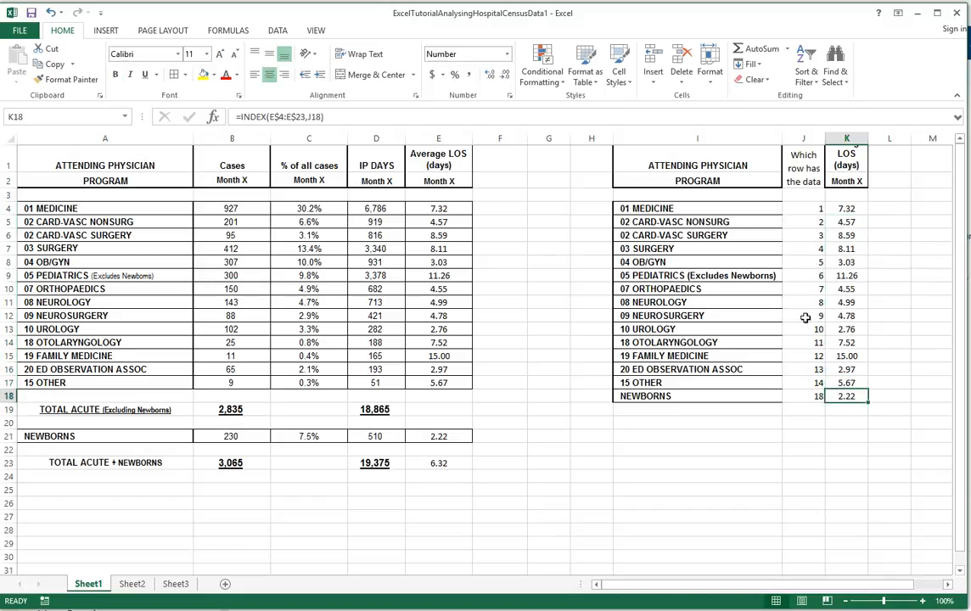
{"action": "left_click_drag", "start_coordinate": [632, 207], "coordinate": [843, 397]}
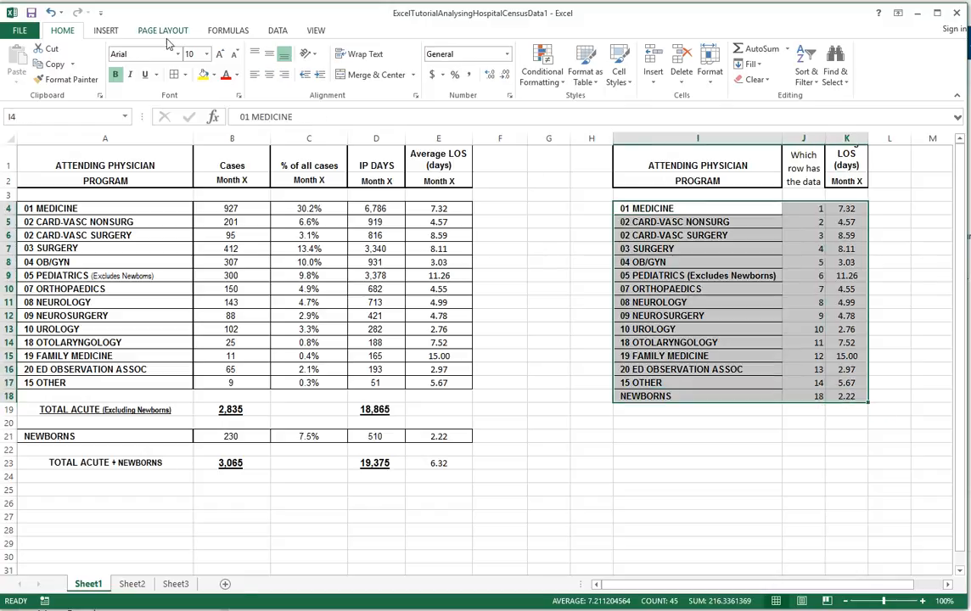
{"action": "left_click", "coordinate": [272, 31]}
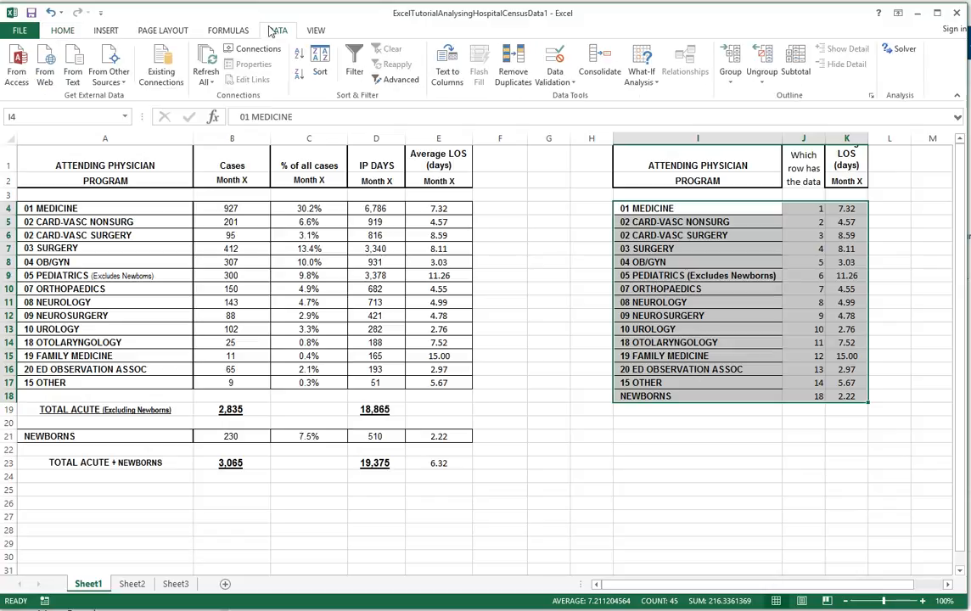
{"action": "left_click", "coordinate": [321, 64]}
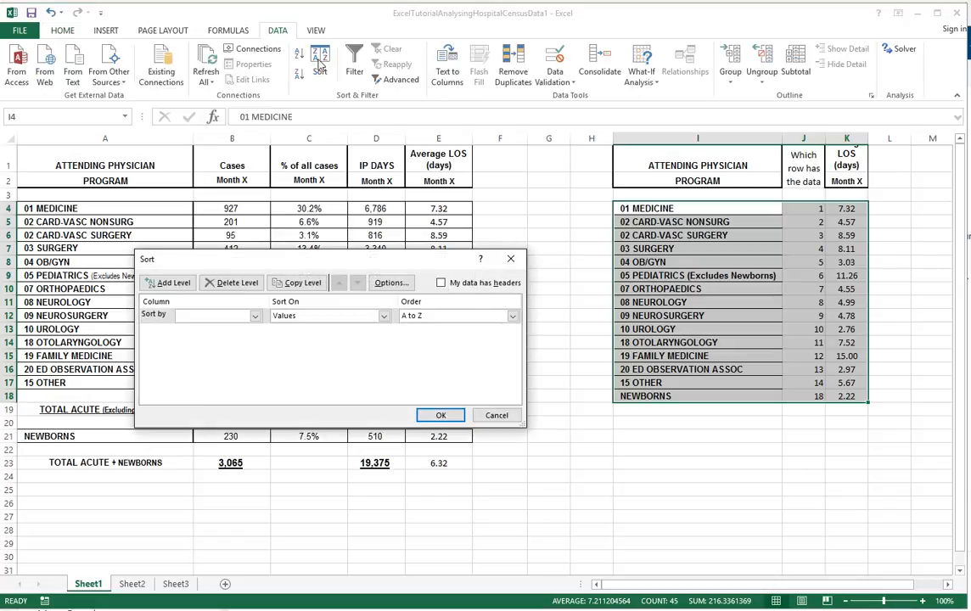
{"action": "left_click", "coordinate": [254, 315]}
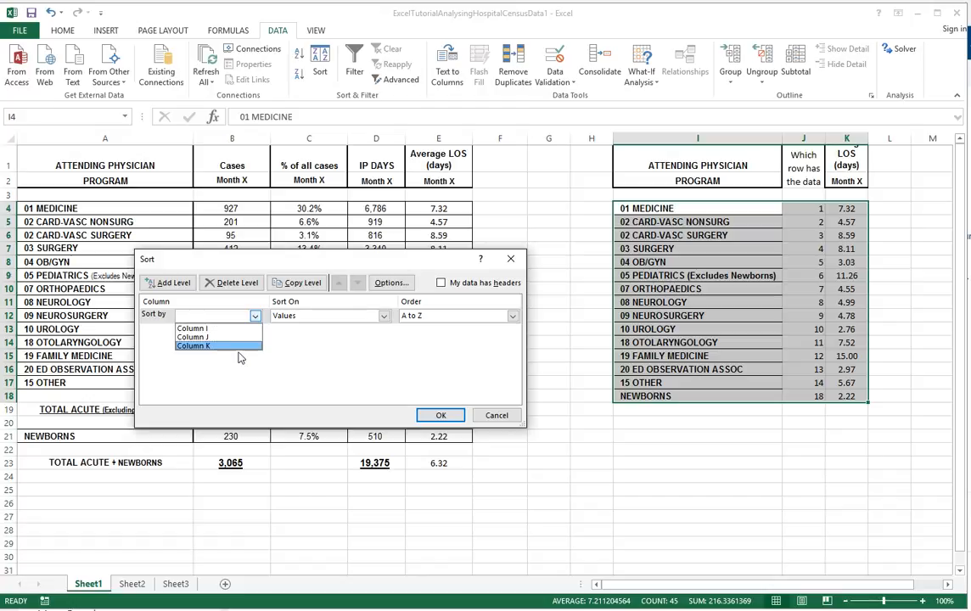
{"action": "left_click", "coordinate": [248, 346]}
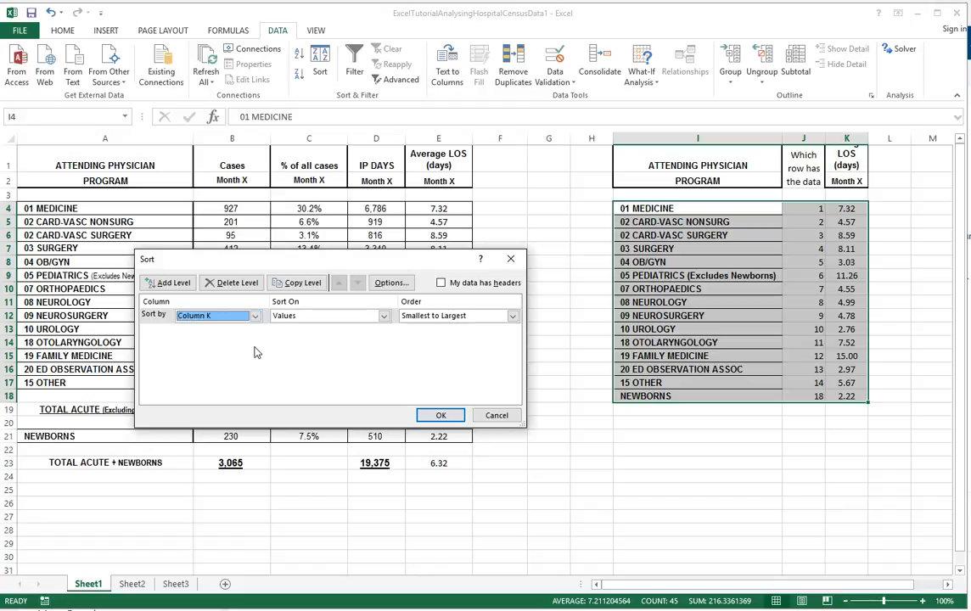
{"action": "left_click", "coordinate": [441, 416]}
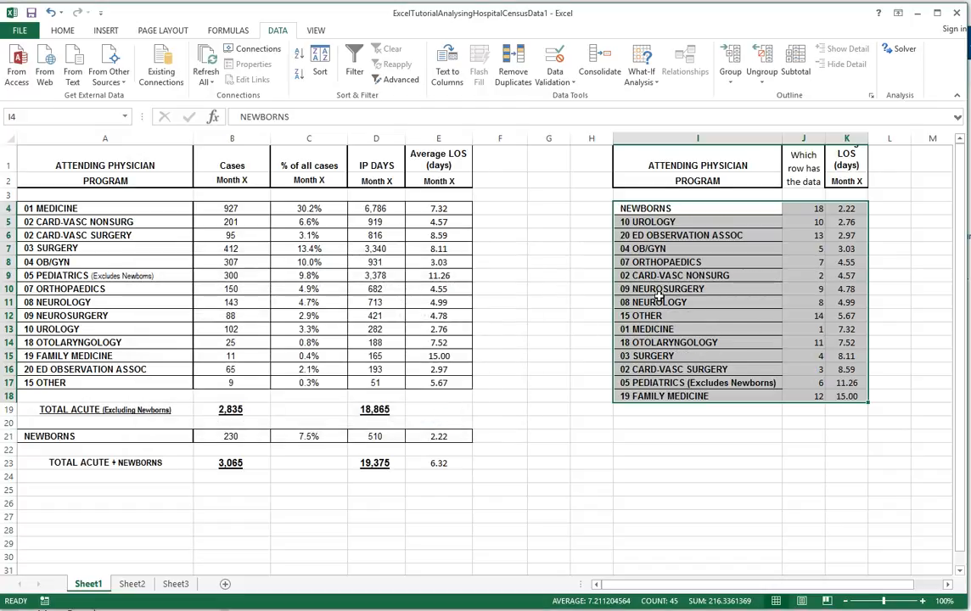
{"action": "left_click", "coordinate": [850, 212]}
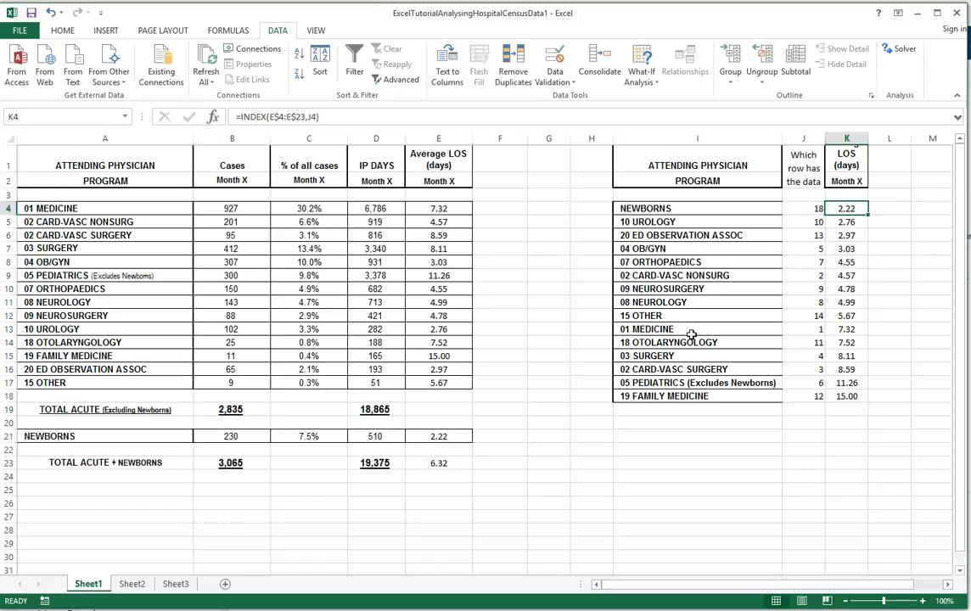
{"action": "left_click", "coordinate": [648, 210]}
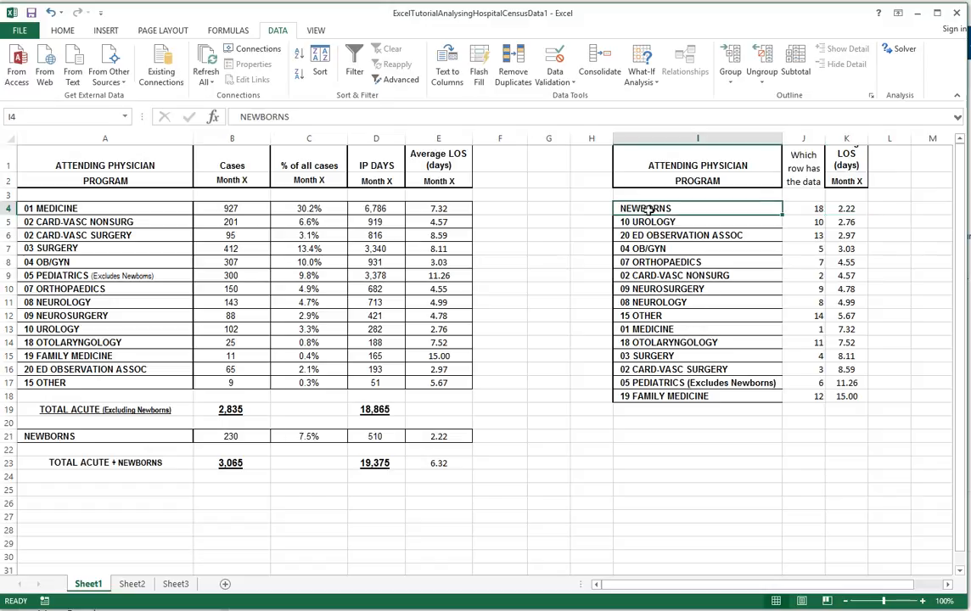
{"action": "left_click", "coordinate": [842, 210]}
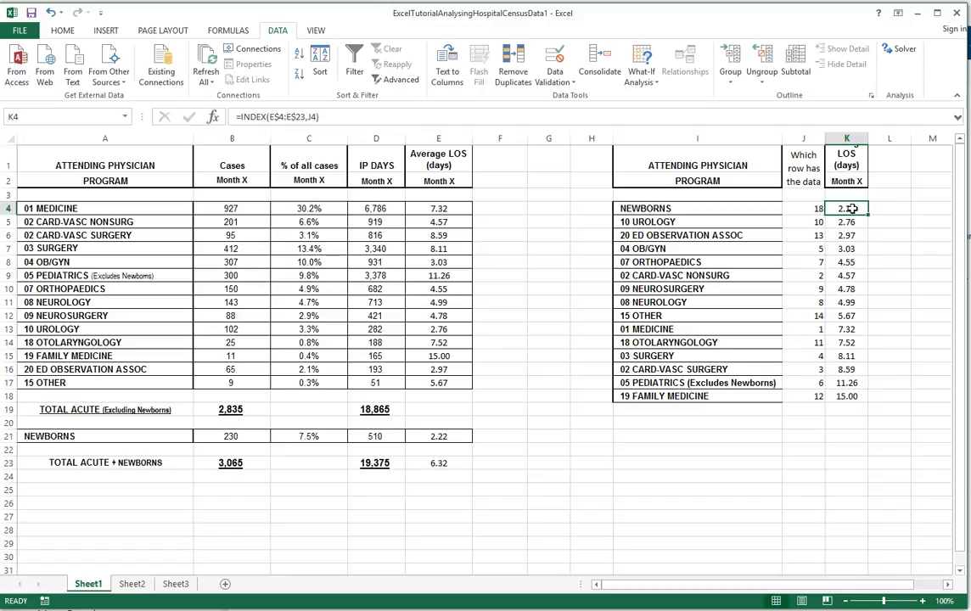
{"action": "left_click", "coordinate": [849, 396]}
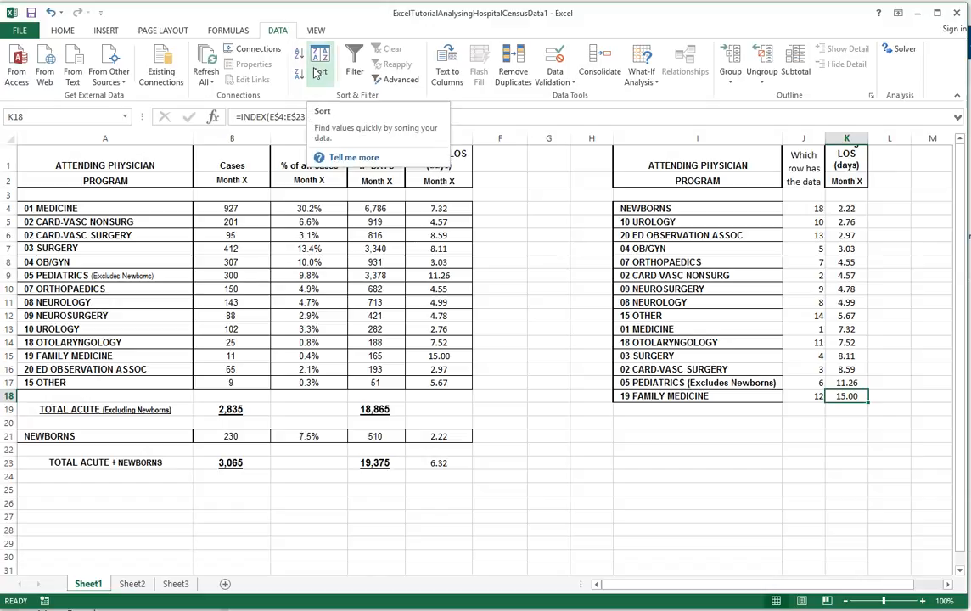
- Sort the program list I4:K18 by Column K values from largest to smallest and check the MATCH and INDEX formulas in row 4
{"action": "left_click_drag", "start_coordinate": [628, 208], "coordinate": [851, 396]}
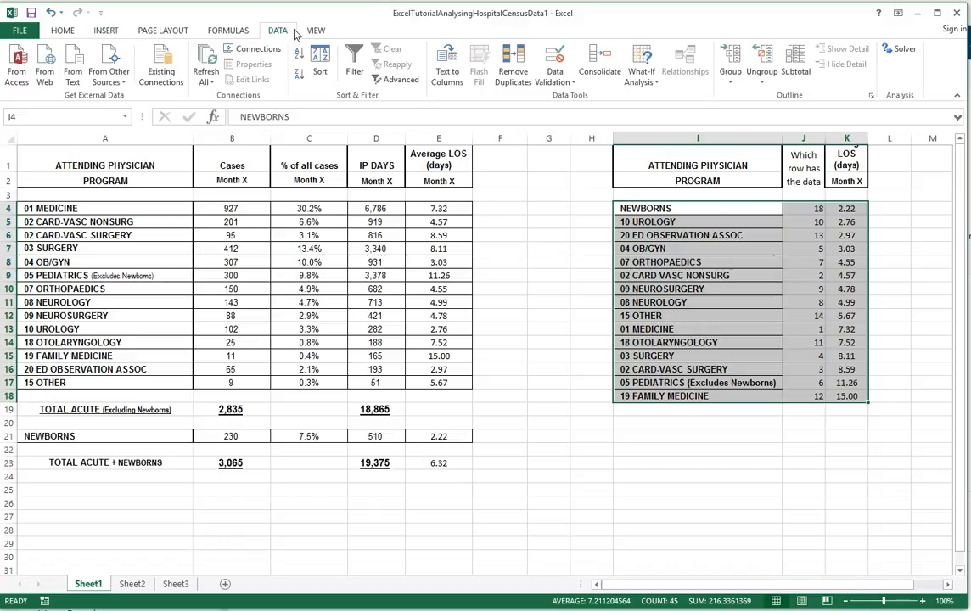
{"action": "left_click", "coordinate": [315, 54]}
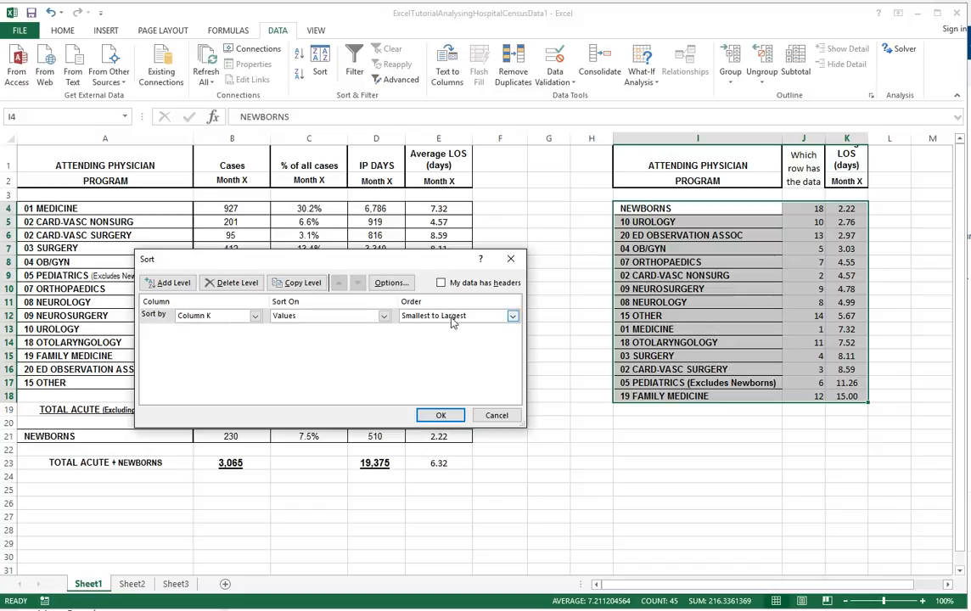
{"action": "left_click", "coordinate": [512, 317]}
{"action": "left_click", "coordinate": [434, 337]}
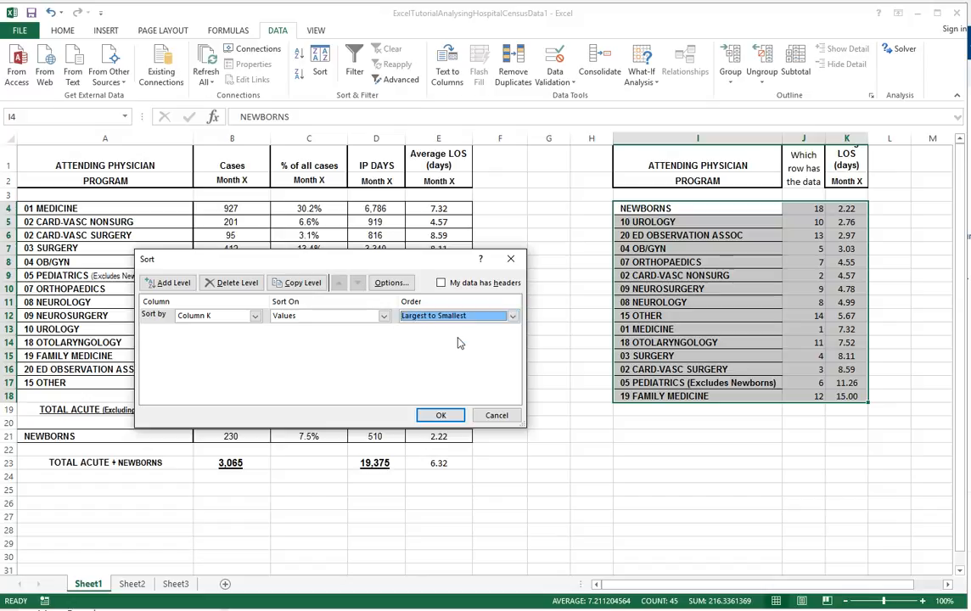
{"action": "left_click", "coordinate": [441, 415]}
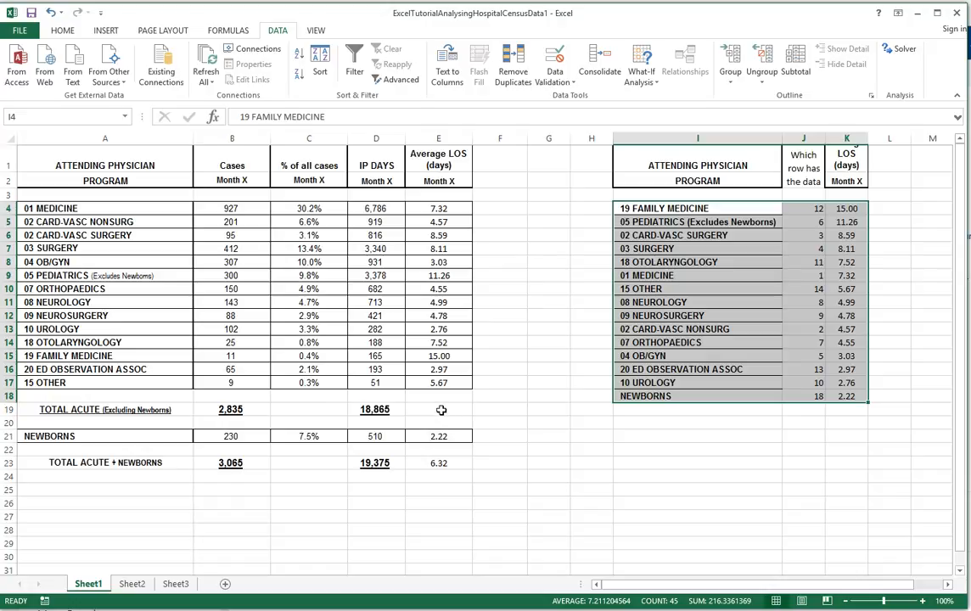
{"action": "left_click", "coordinate": [729, 395]}
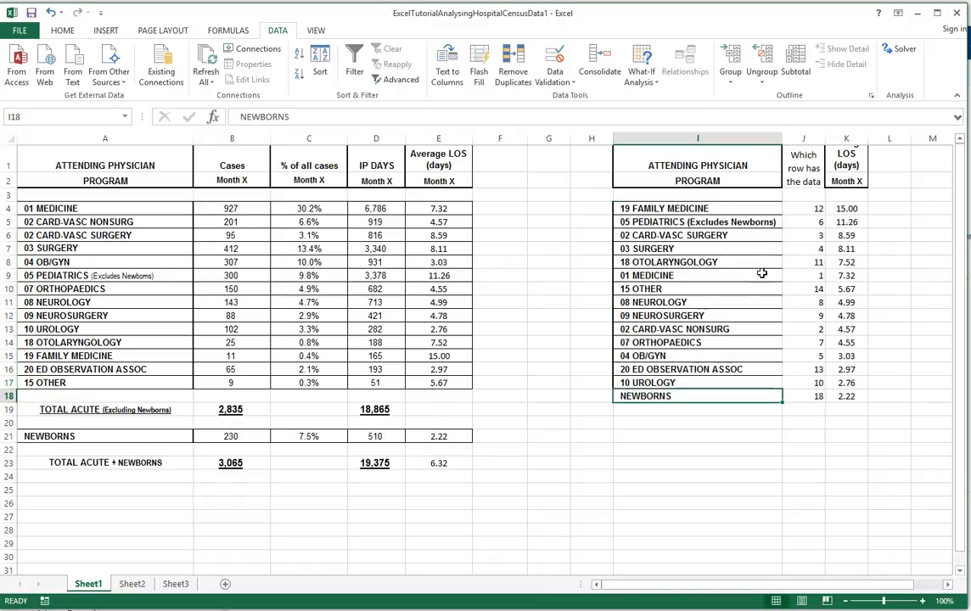
{"action": "left_click", "coordinate": [802, 208]}
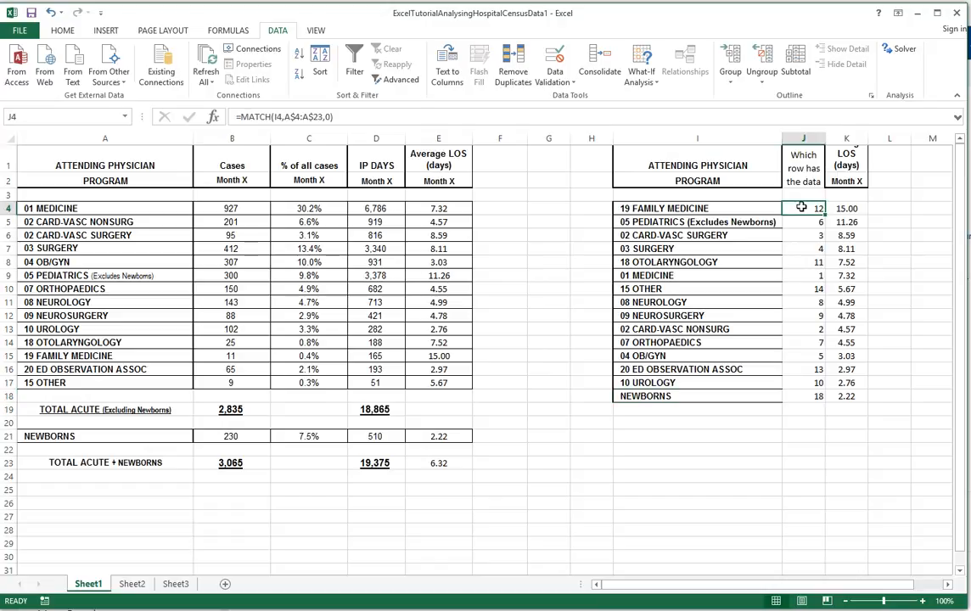
{"action": "left_click", "coordinate": [721, 208]}
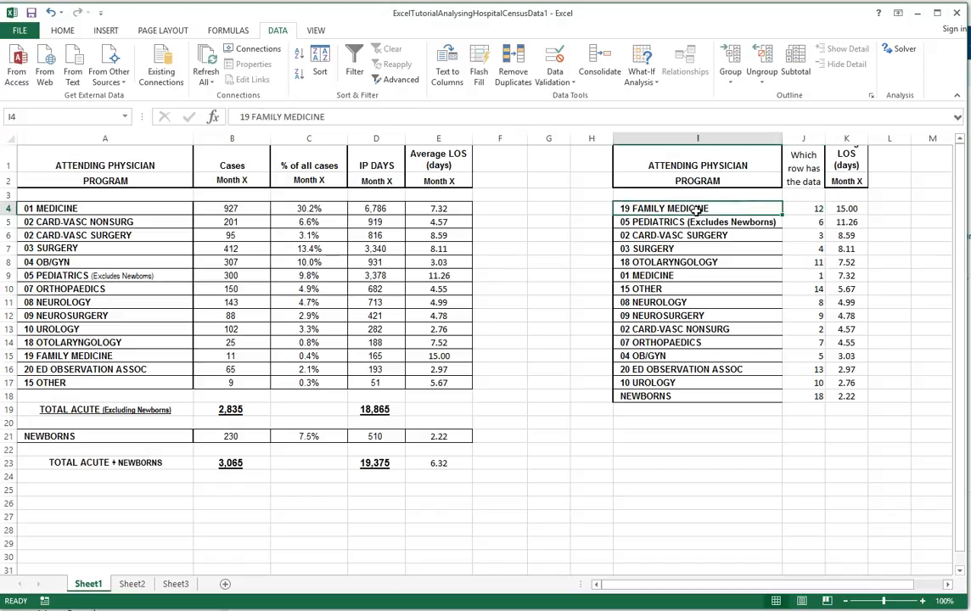
{"action": "left_click", "coordinate": [843, 206]}
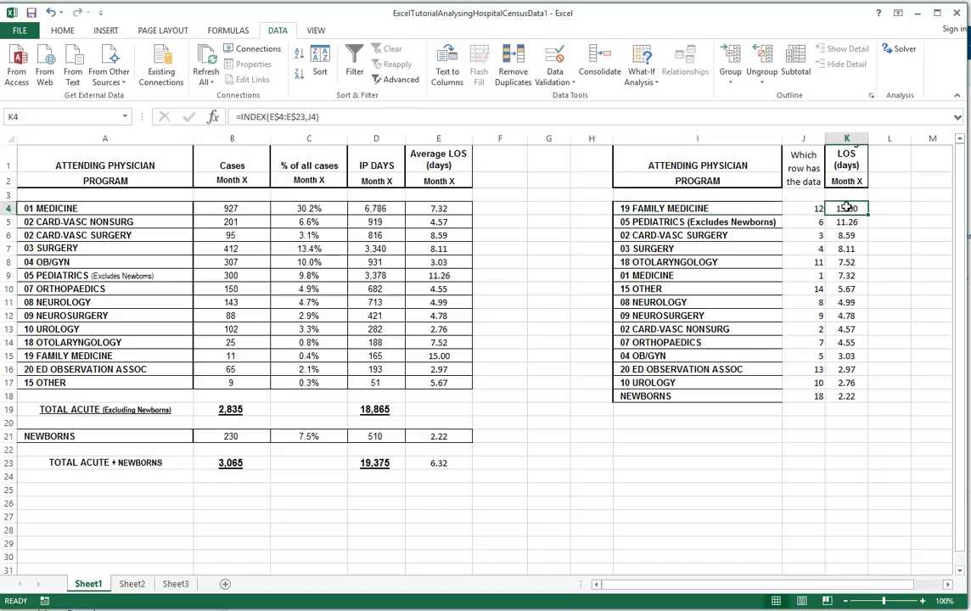